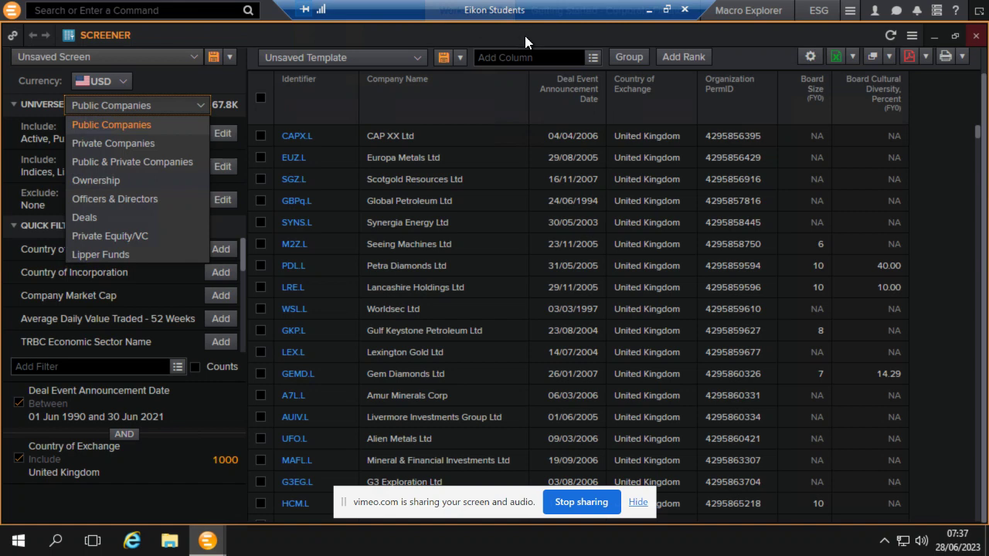
# - Dismiss the Universe dropdown and bring up the My Apps list
pyautogui.click(11, 14)
pyautogui.click(10, 14)
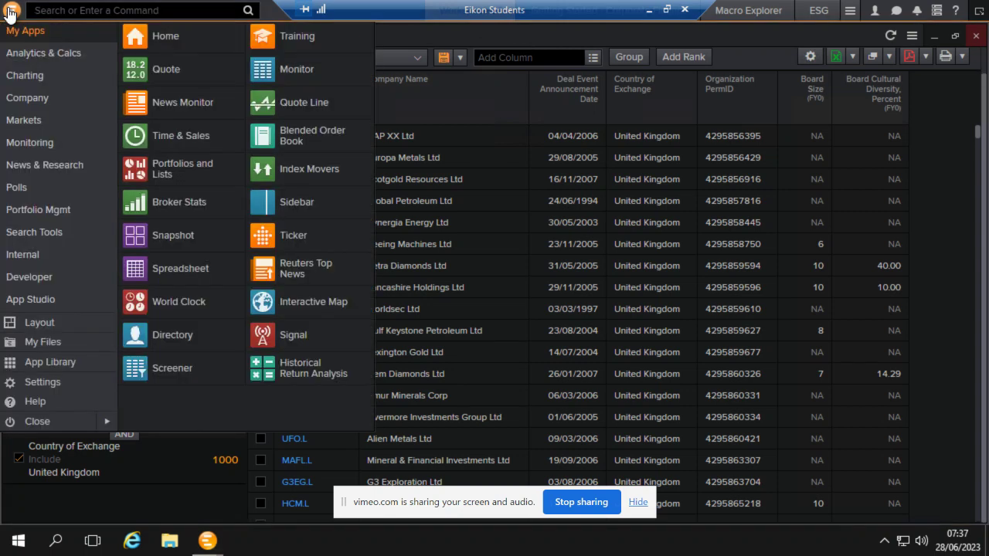
# - Launch a maximised new Screener and set its currency to UK Pound Sterling (GBP)
pyautogui.click(180, 369)
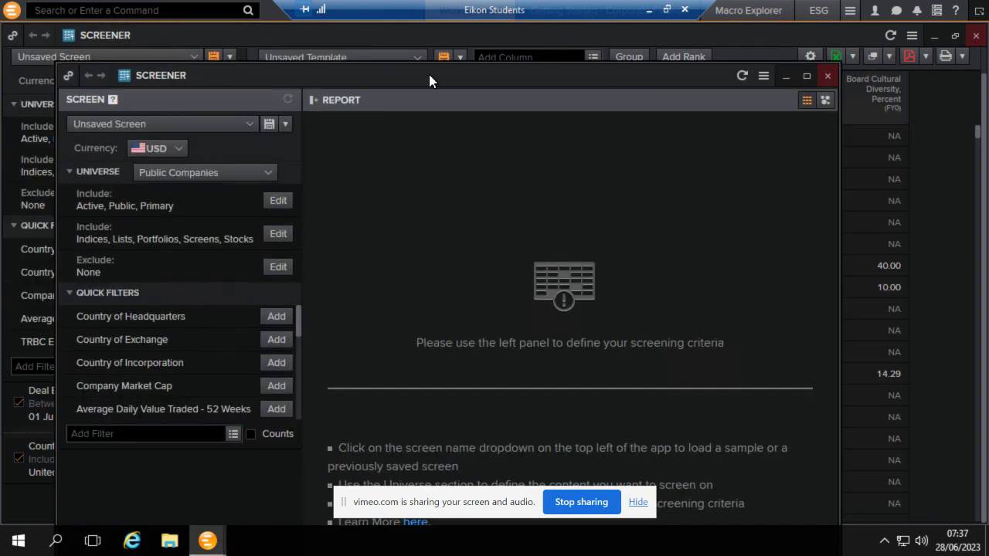
pyautogui.doubleClick(428, 75)
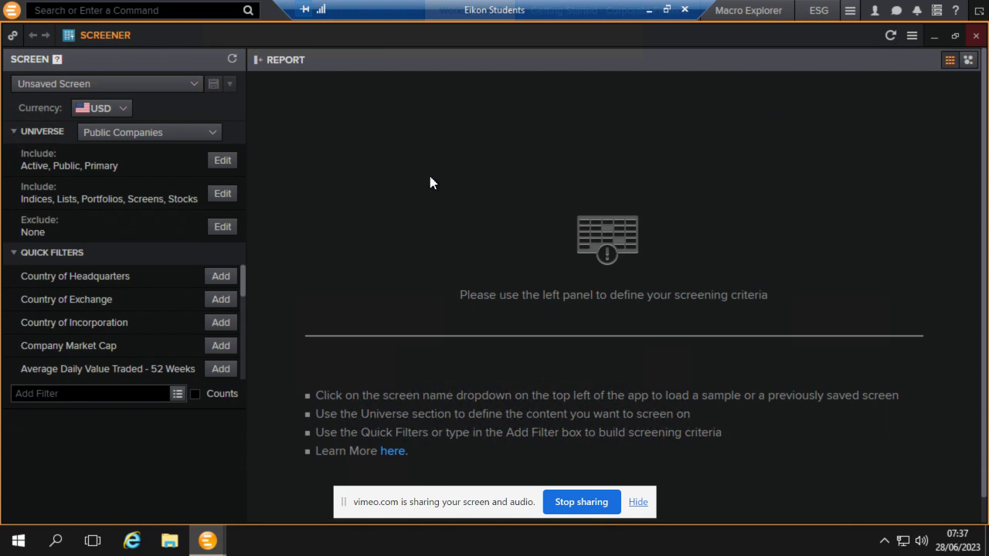
pyautogui.click(122, 114)
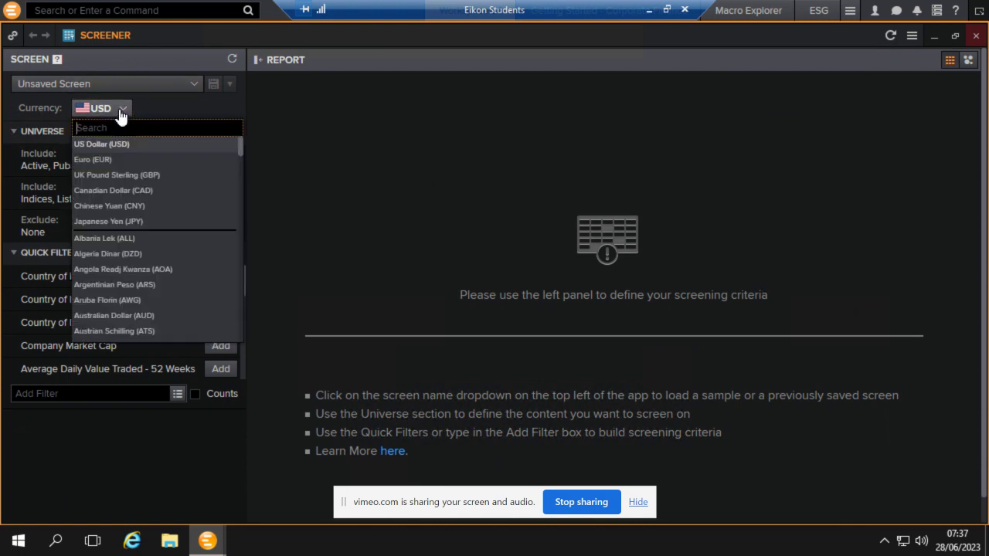
pyautogui.click(148, 180)
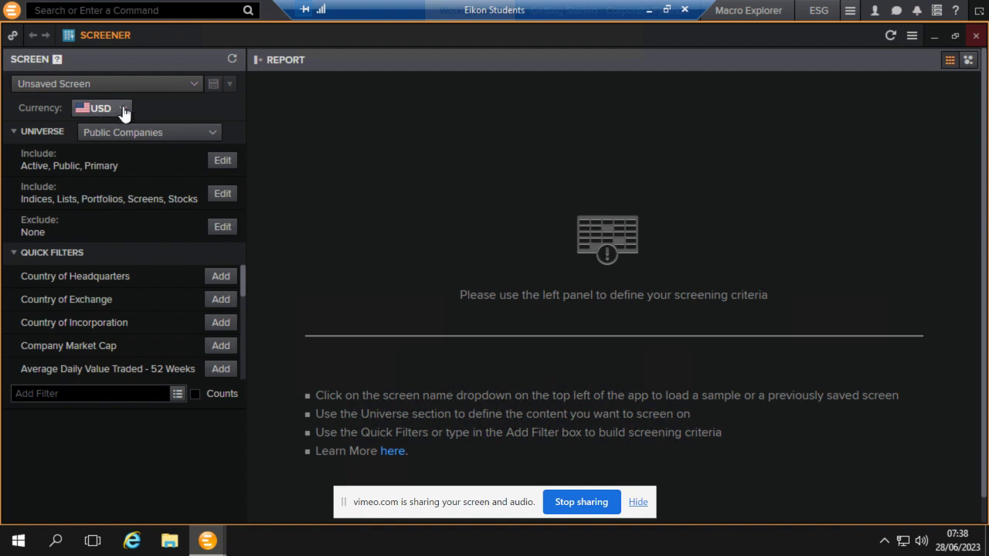
pyautogui.click(122, 109)
pyautogui.click(114, 175)
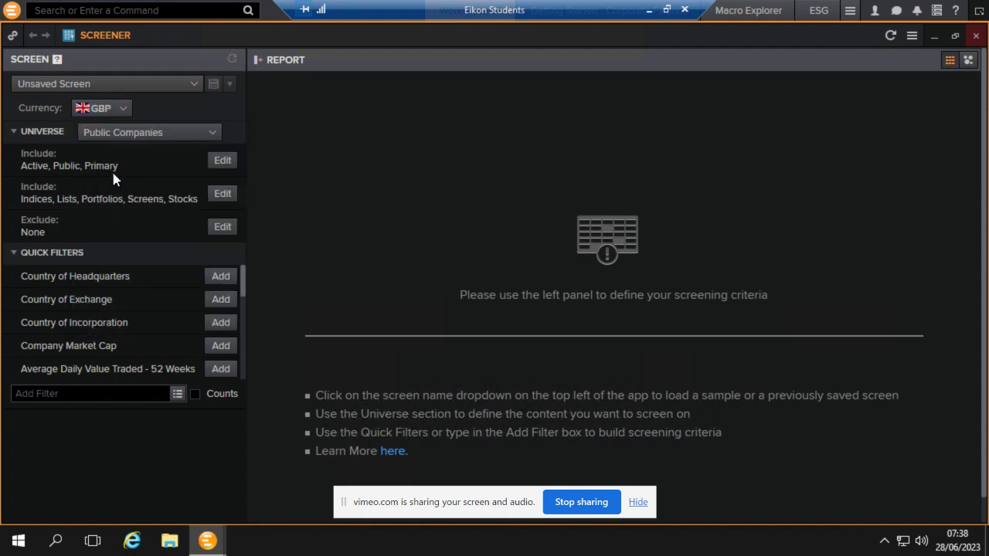
# - Switch the screen universe to Deals, keeping M&A as the asset class
pyautogui.click(182, 139)
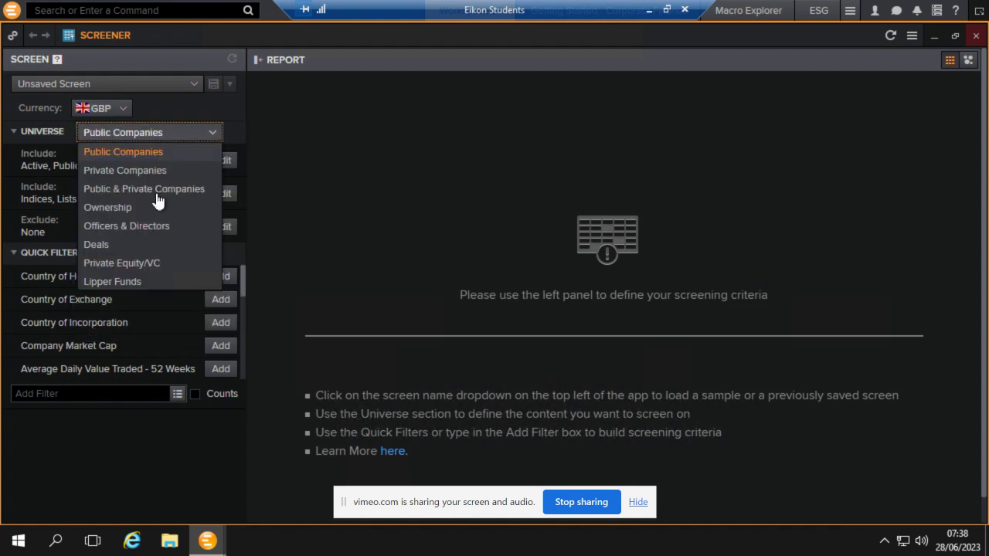
pyautogui.click(103, 245)
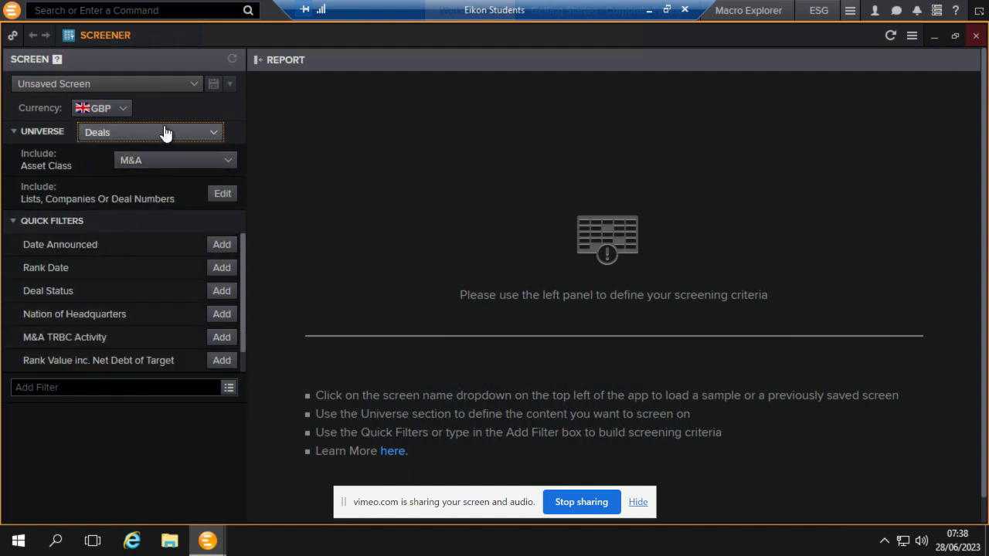
pyautogui.click(174, 167)
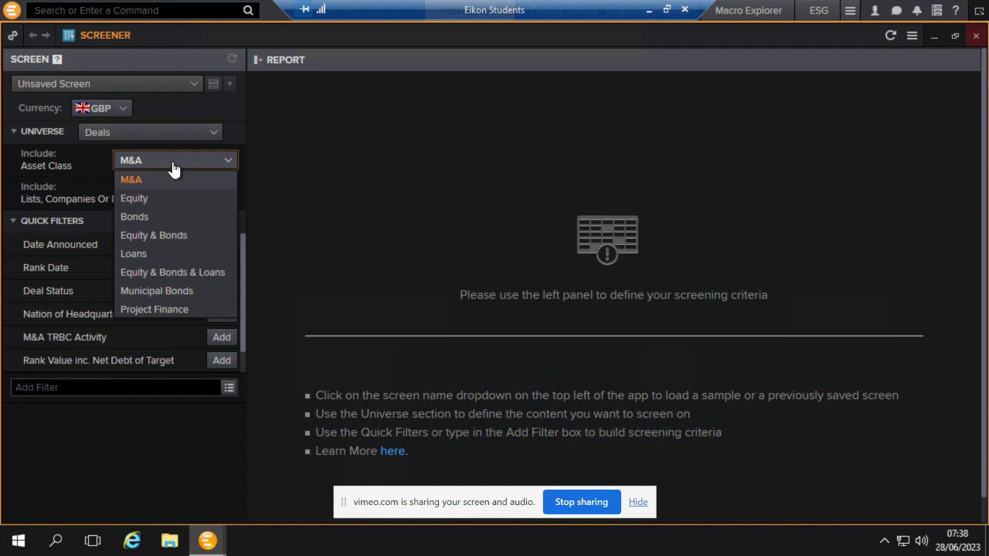
pyautogui.click(228, 109)
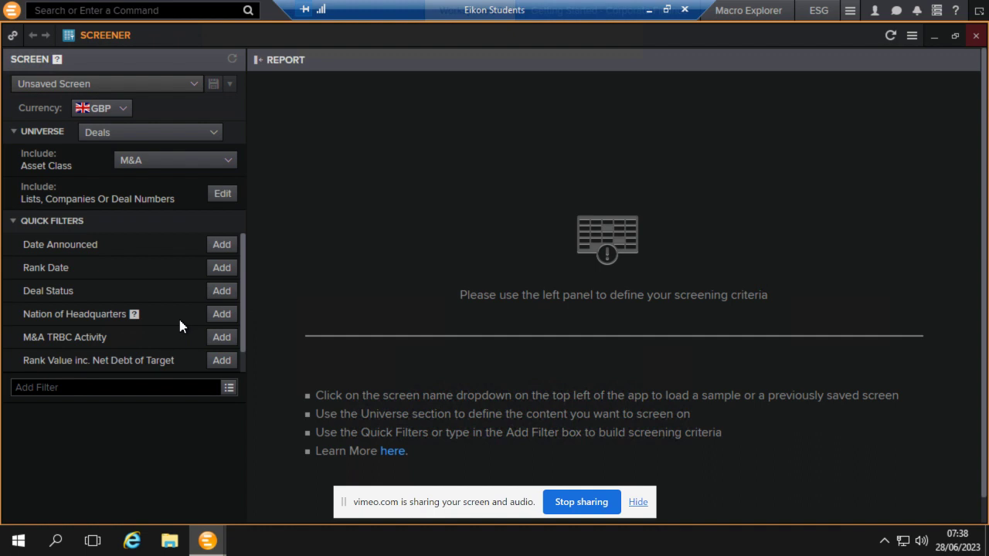
pyautogui.scroll(-1, 241, 345)
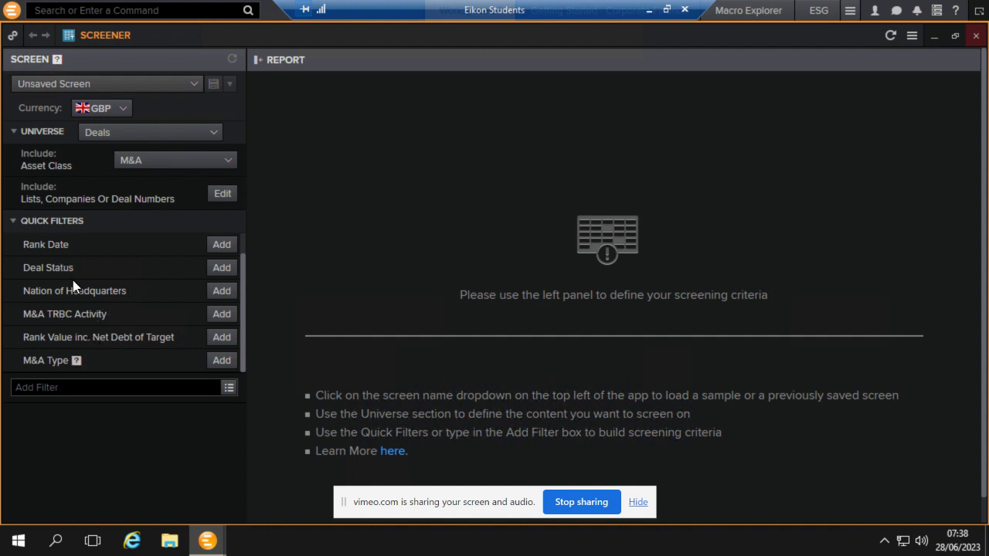
# - Add a Nation of Incorporation filter including United Kingdom
pyautogui.click(55, 388)
pyautogui.write('nation')
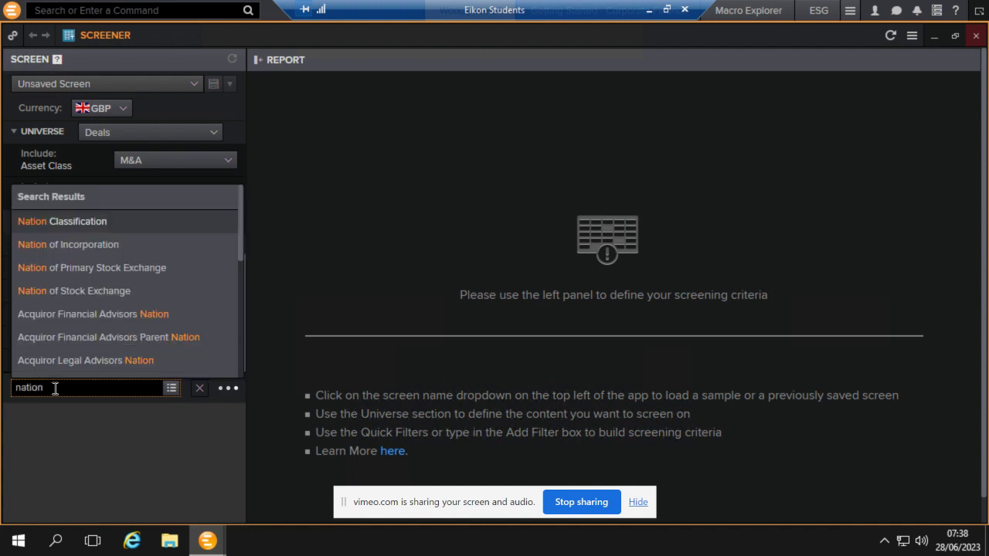
pyautogui.click(98, 246)
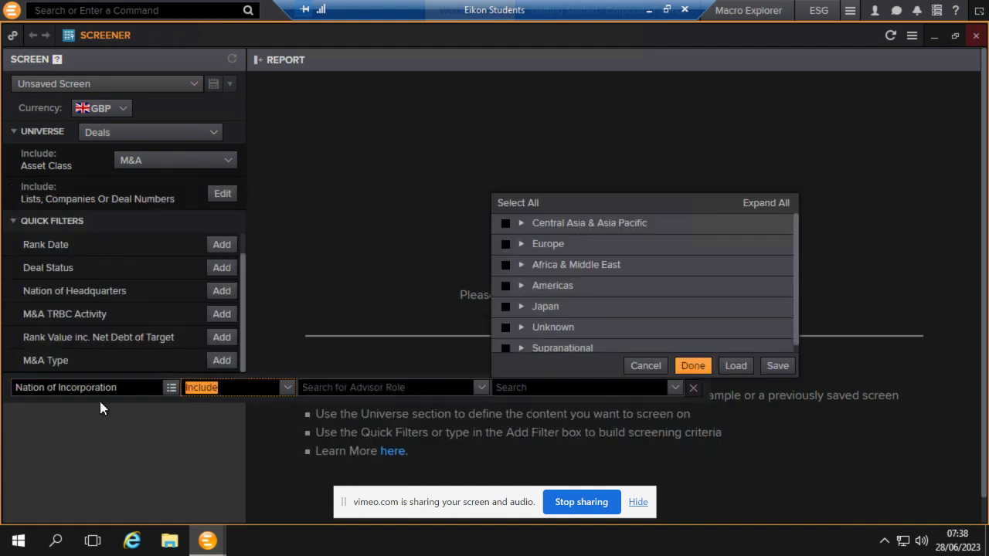
pyautogui.click(517, 389)
pyautogui.write('united')
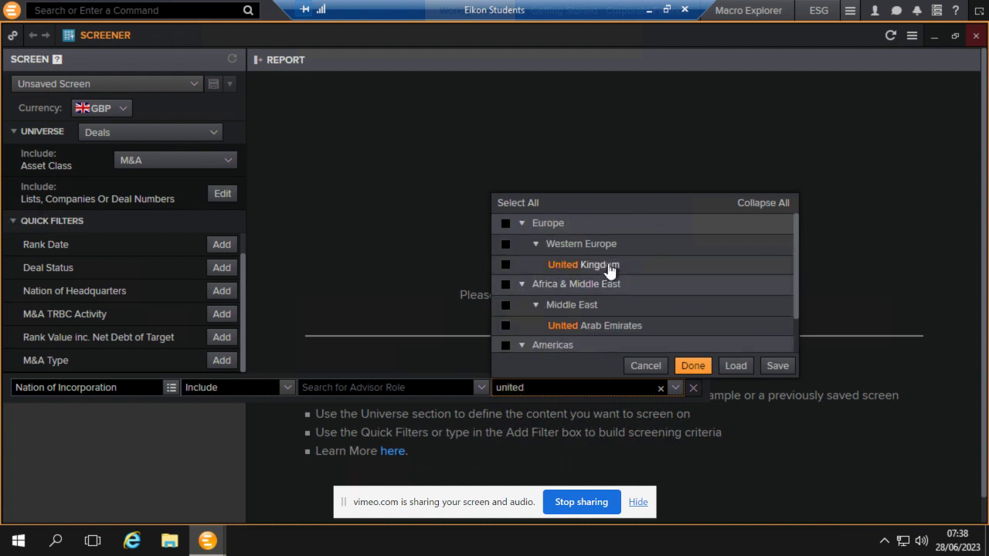
pyautogui.click(609, 266)
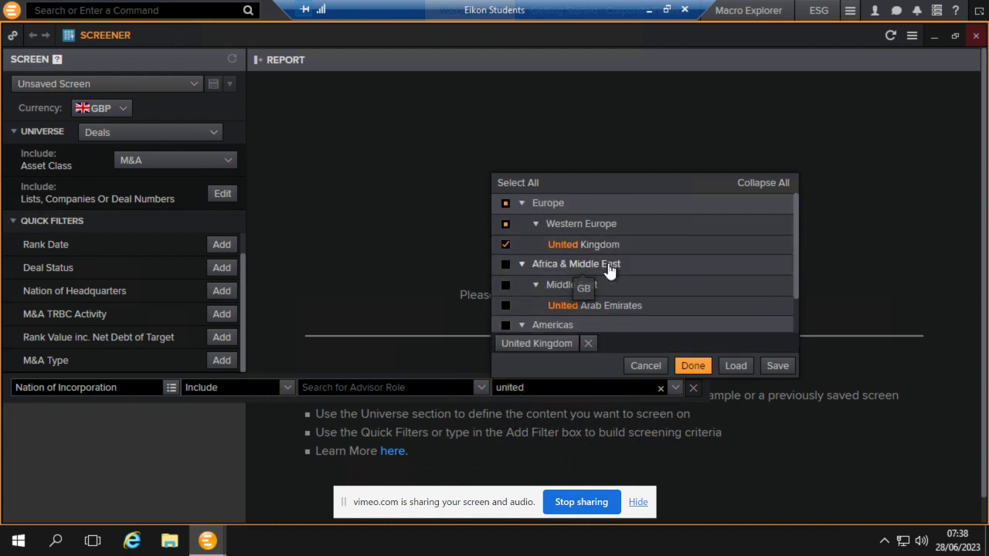
pyautogui.click(693, 367)
pyautogui.click(45, 361)
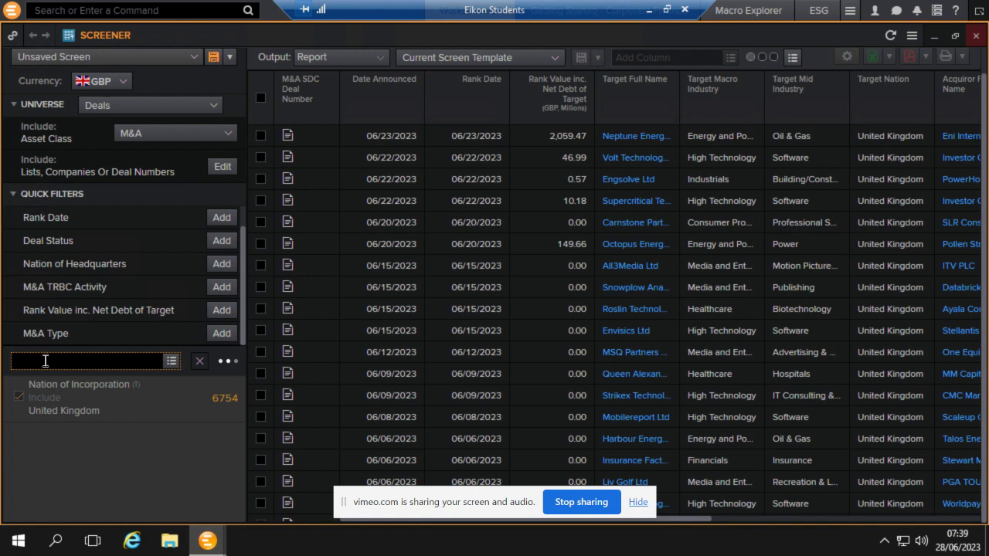
# - Add a Nation of Primary Stock Exchange filter set to United Kingdom
pyautogui.write('nation of list')
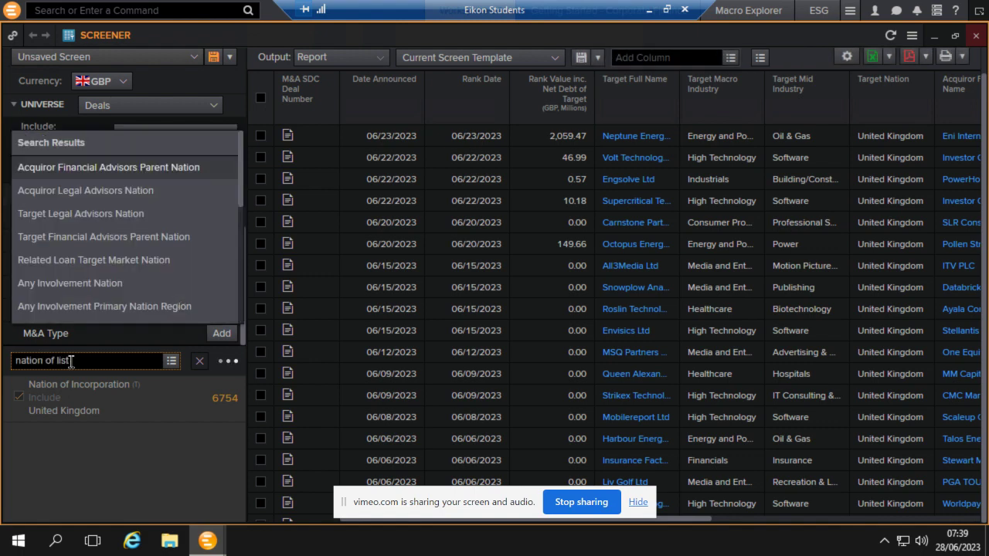
pyautogui.press('BackSpace')
pyautogui.press('BackSpace')
pyautogui.press('BackSpace')
pyautogui.press('BackSpace')
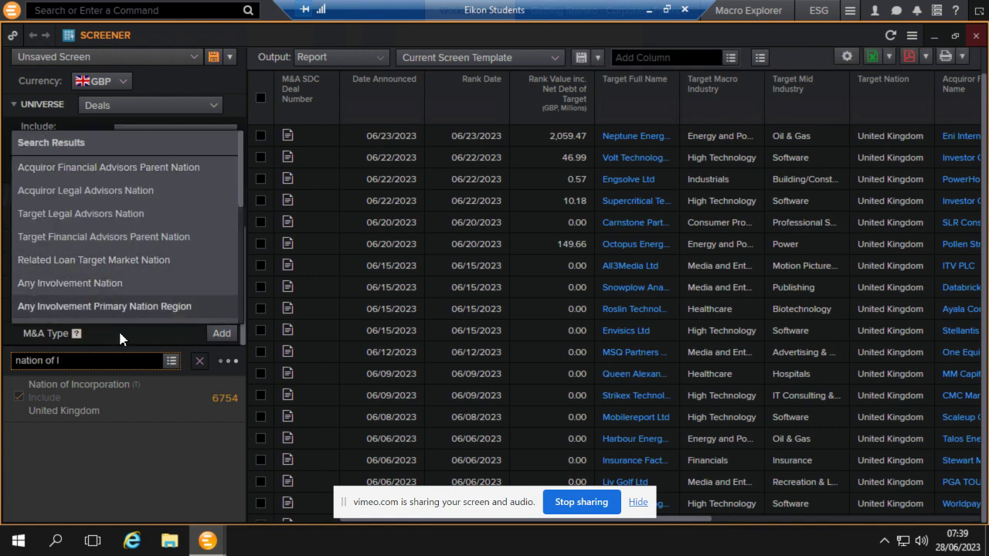
pyautogui.write('ex')
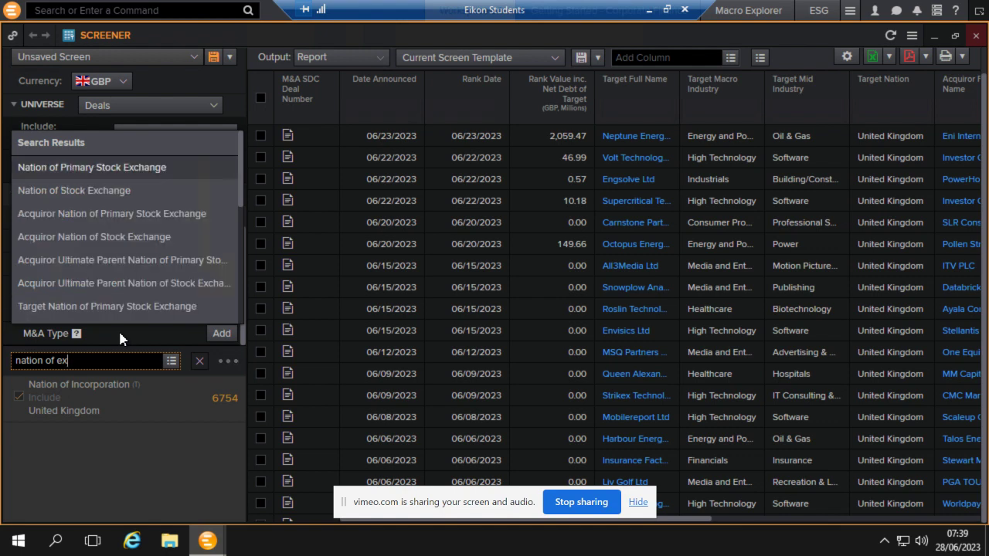
pyautogui.click(97, 167)
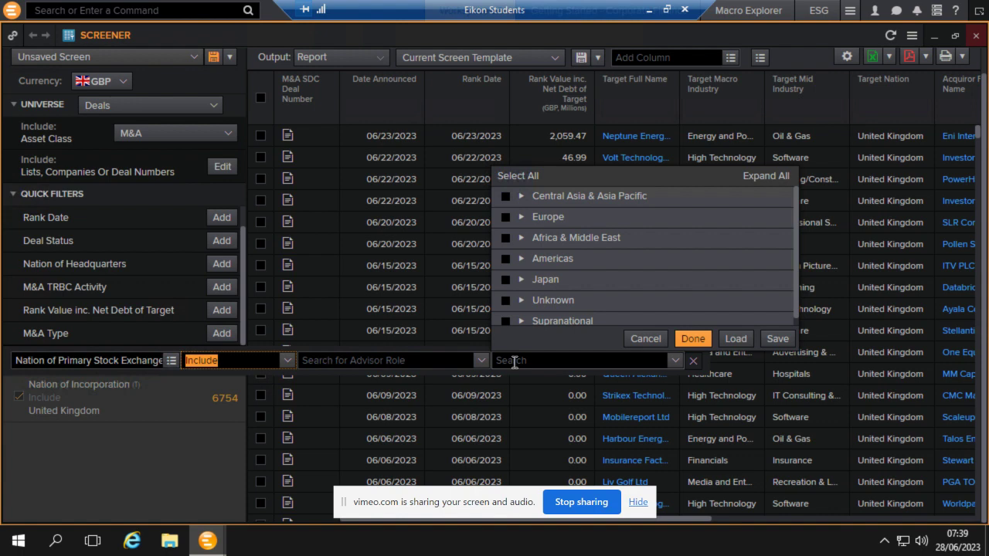
pyautogui.click(514, 362)
pyautogui.write('united')
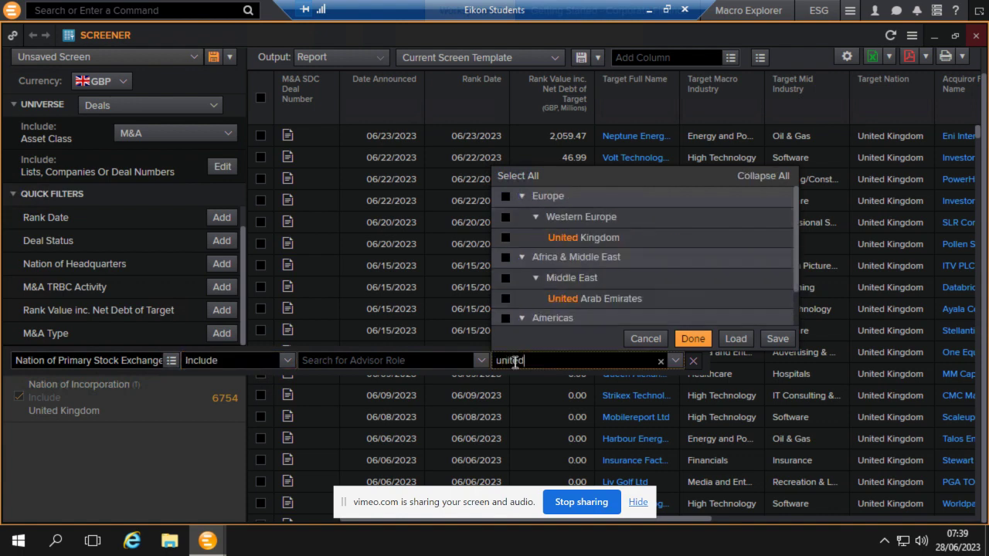
pyautogui.click(586, 239)
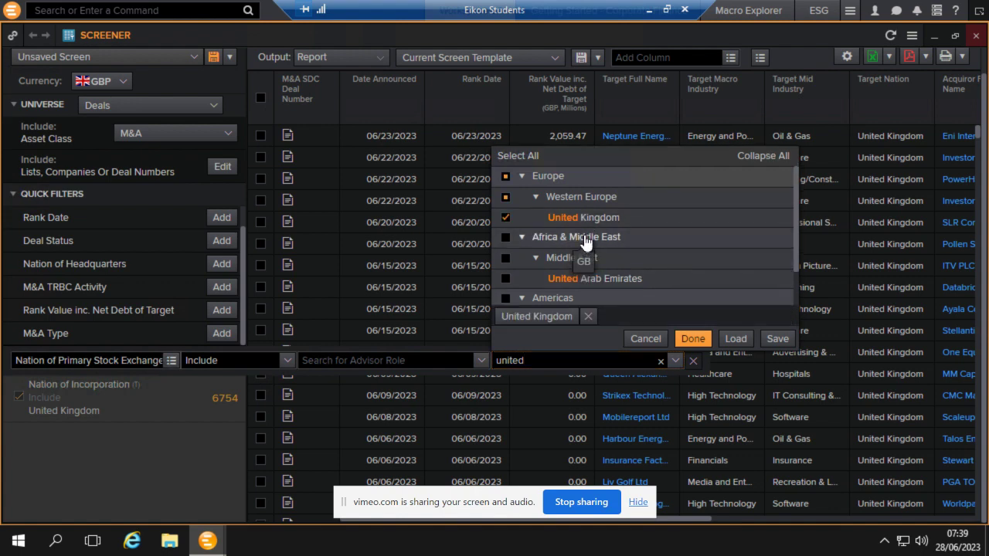
pyautogui.click(692, 338)
# - Delete the Nation of Incorporation filter, keeping the UK stock exchange filter
pyautogui.moveTo(151, 404)
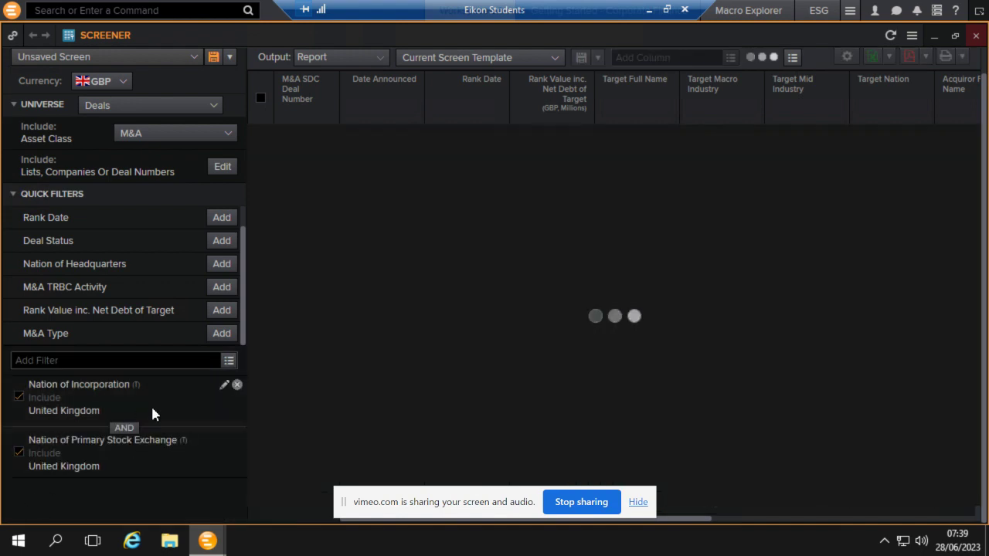
pyautogui.click(237, 386)
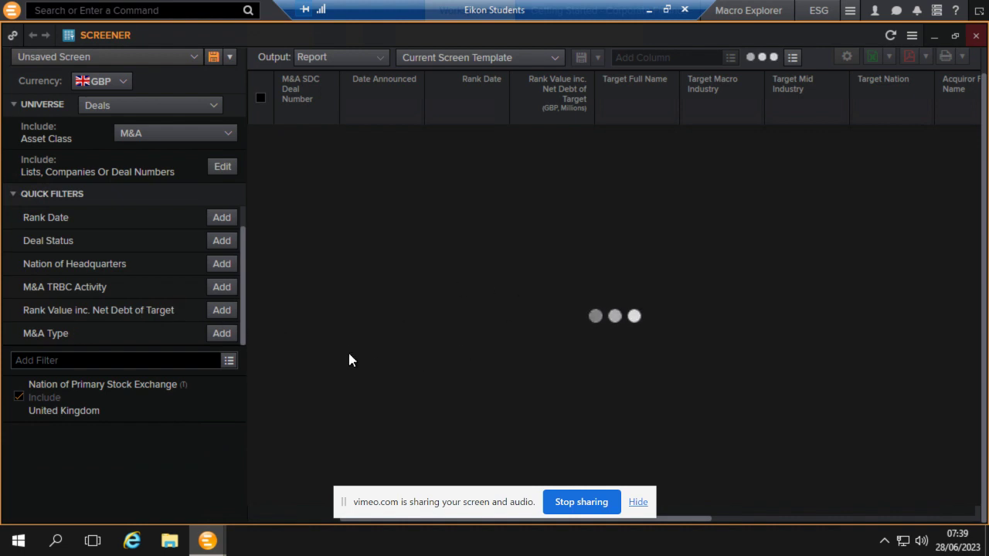
pyautogui.click(45, 362)
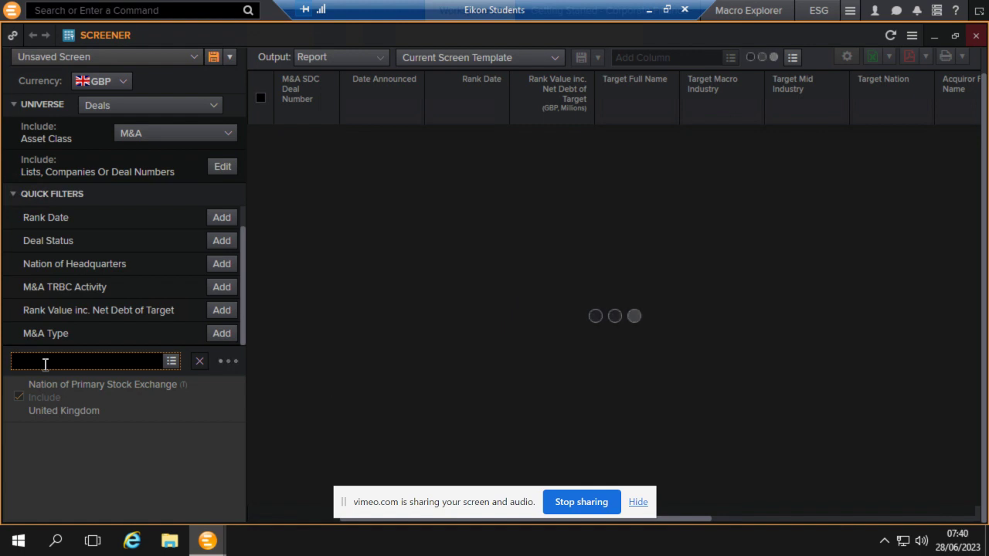
# - Add a Date Announced filter using a custom date range
pyautogui.write('date')
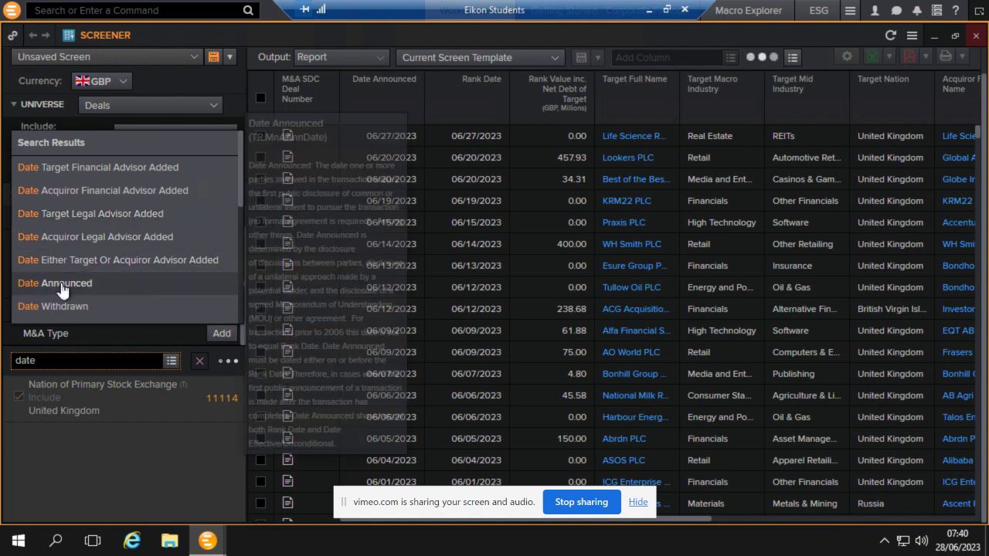
pyautogui.click(57, 284)
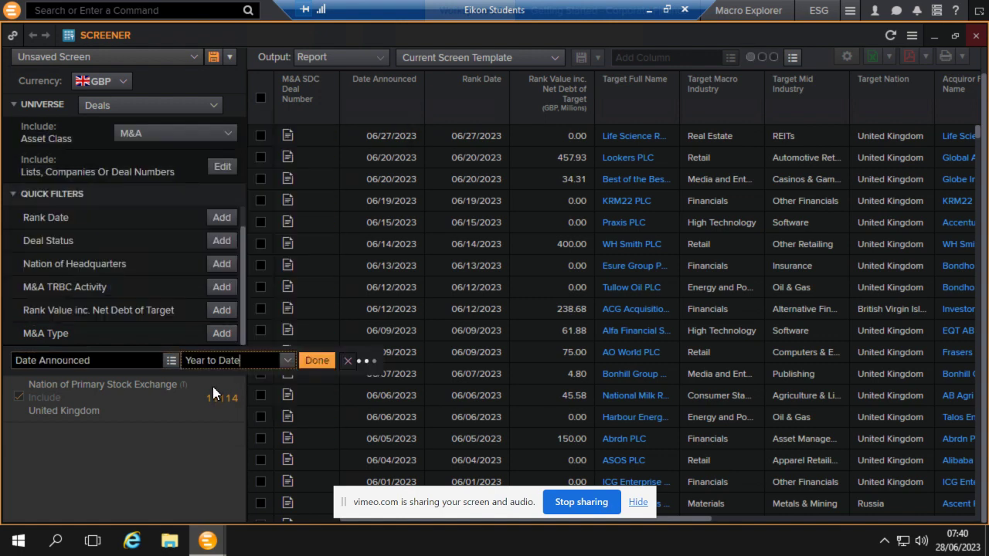
pyautogui.click(286, 362)
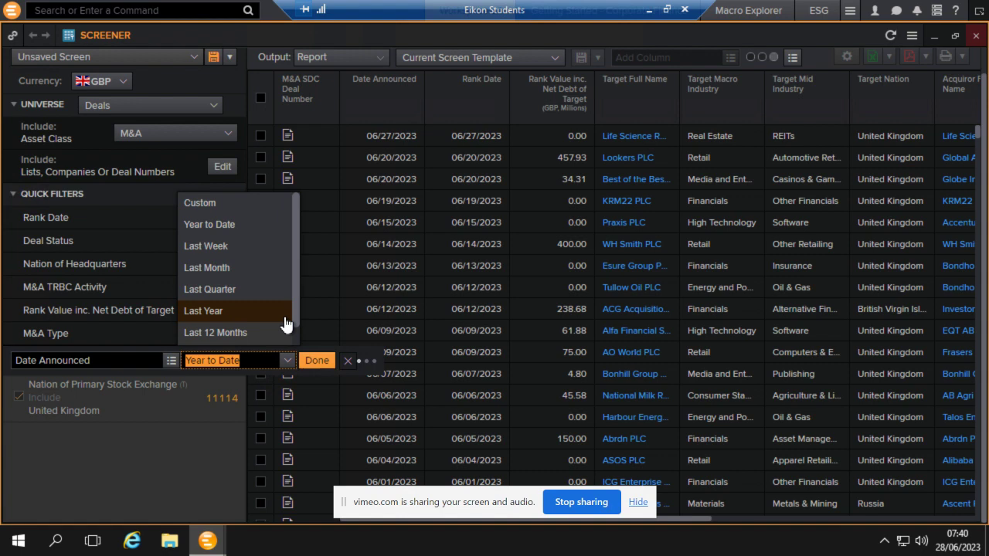
pyautogui.click(201, 202)
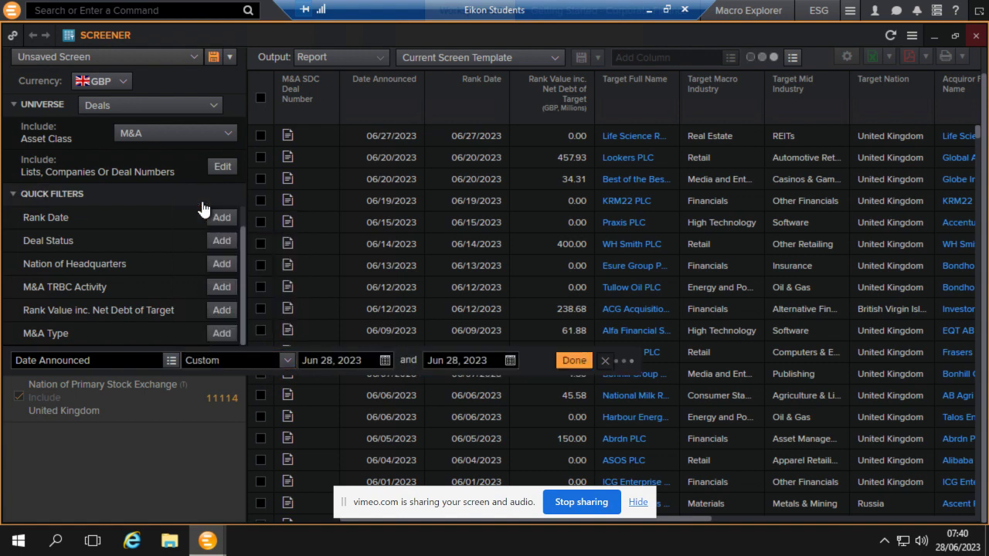
# - Set the custom range start date to 1 June 1990
pyautogui.click(385, 361)
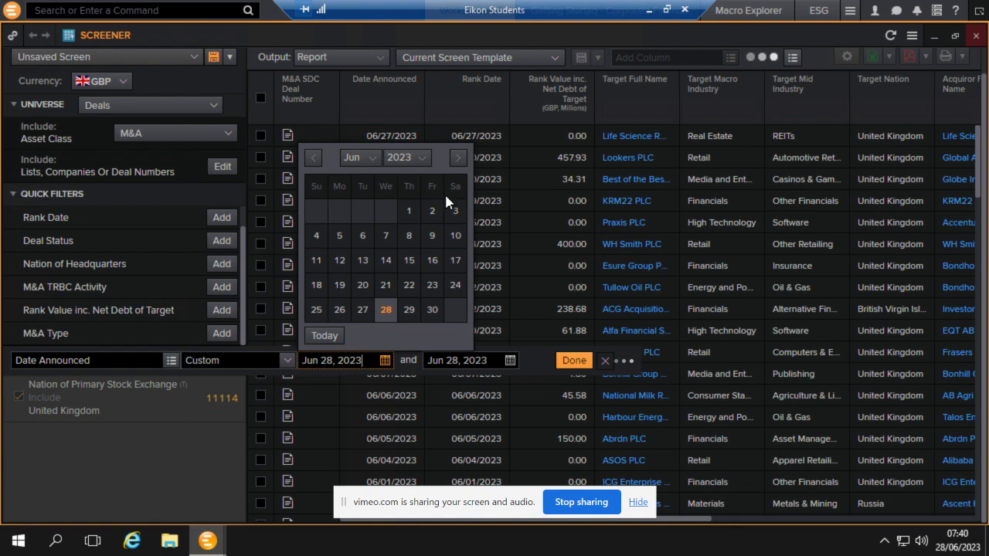
pyautogui.click(368, 164)
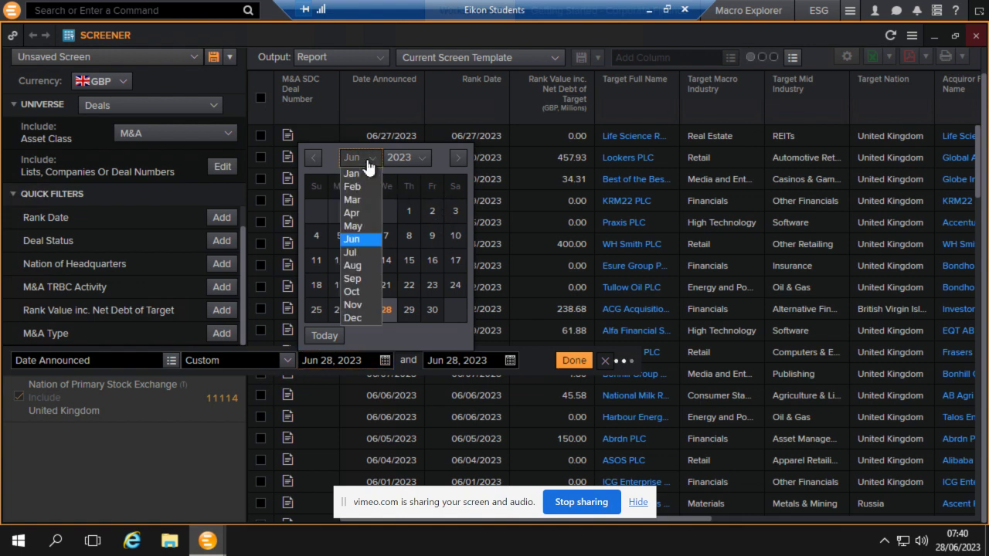
pyautogui.click(425, 159)
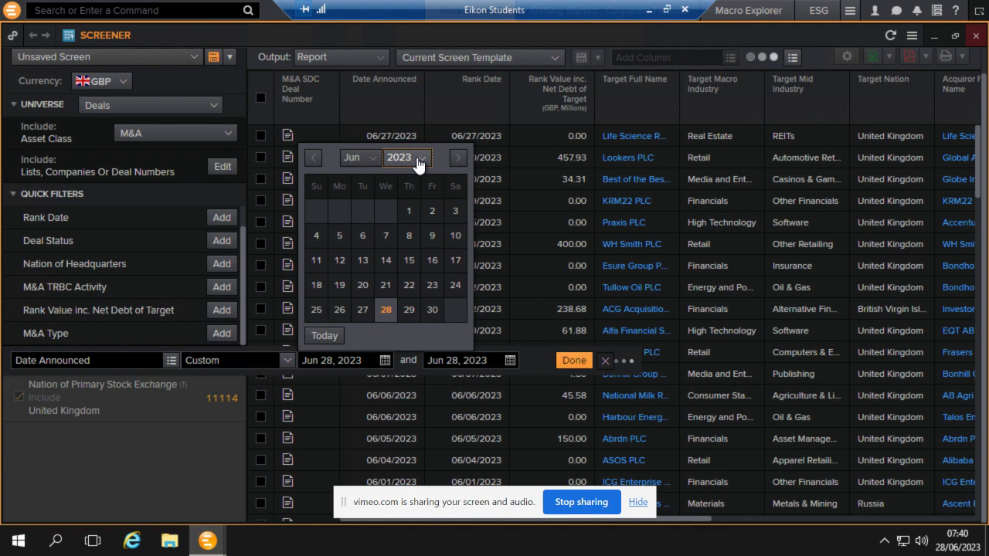
pyautogui.click(421, 159)
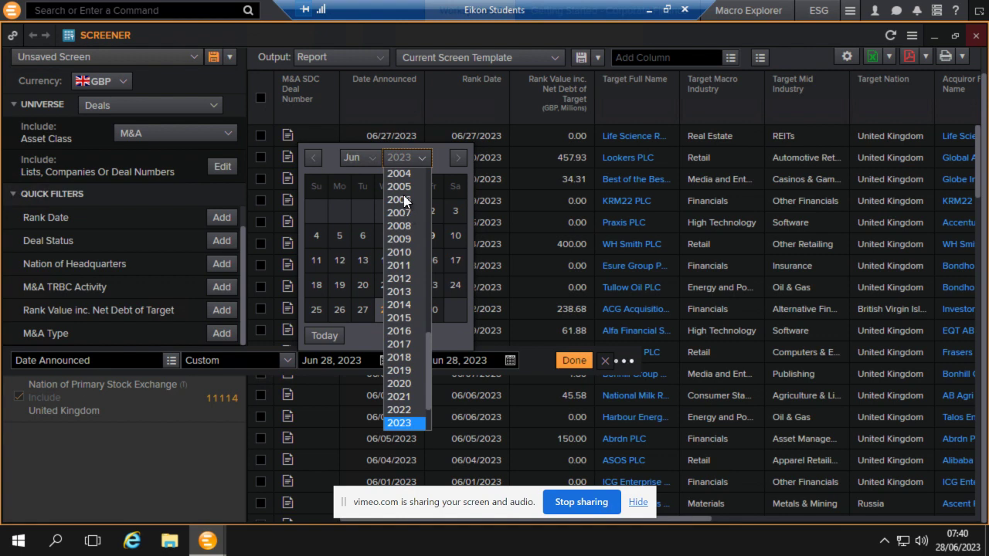
pyautogui.scroll(5, 405, 209)
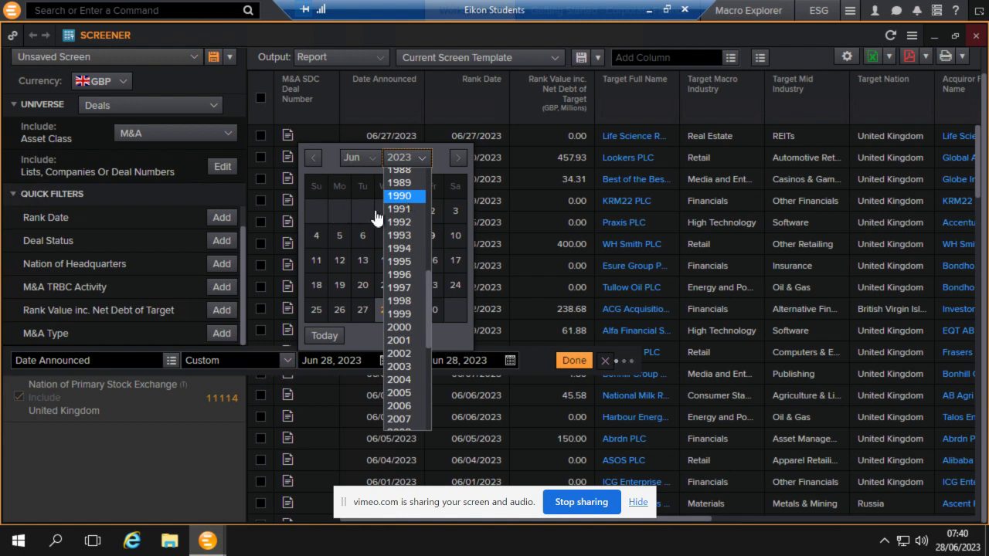
pyautogui.press('Return')
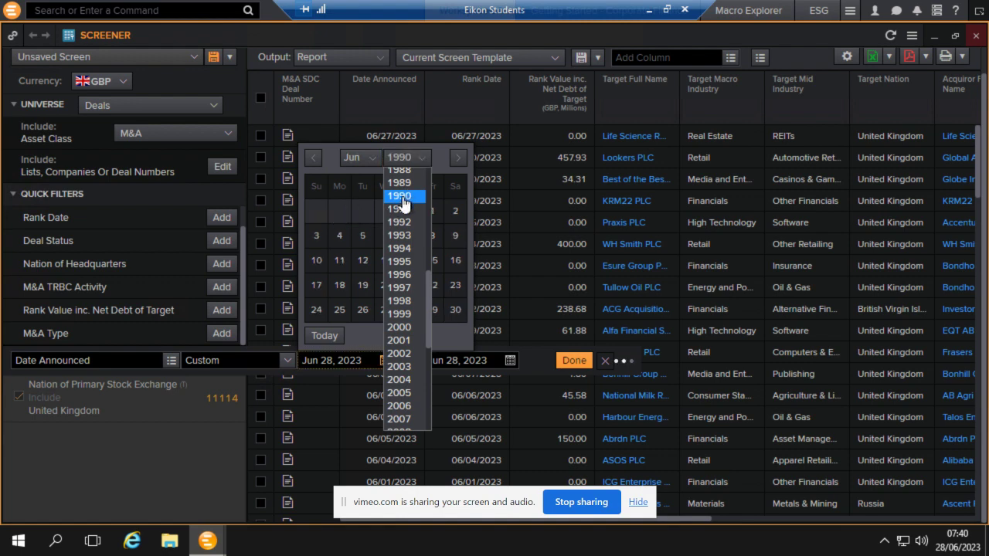
pyautogui.click(401, 198)
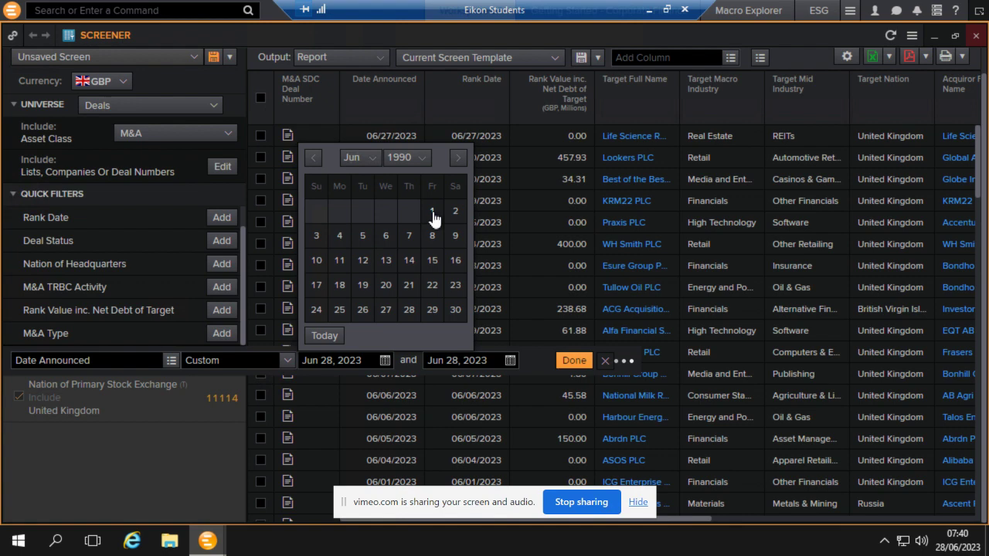
pyautogui.click(433, 214)
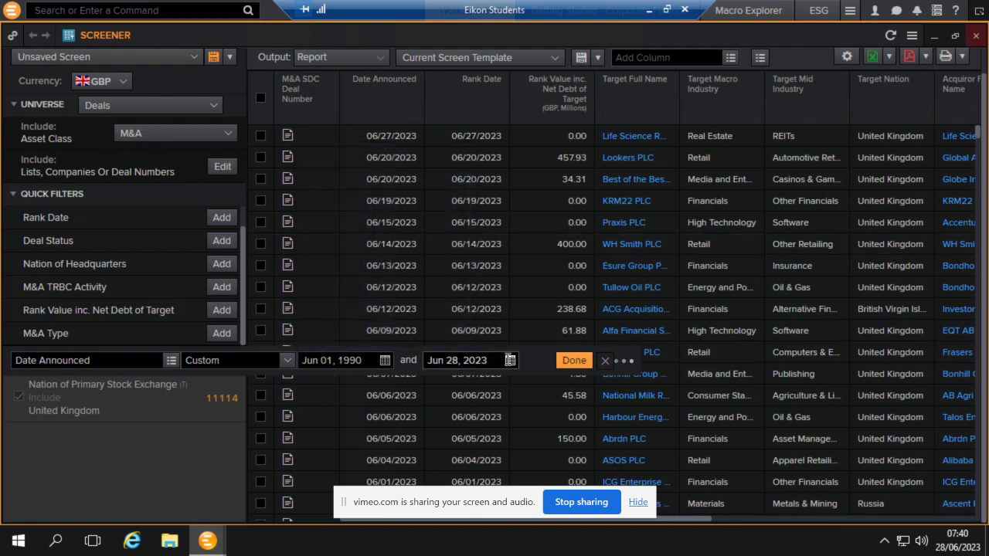
# - Set the end date to 30 June 2022 and apply the date filter
pyautogui.click(509, 360)
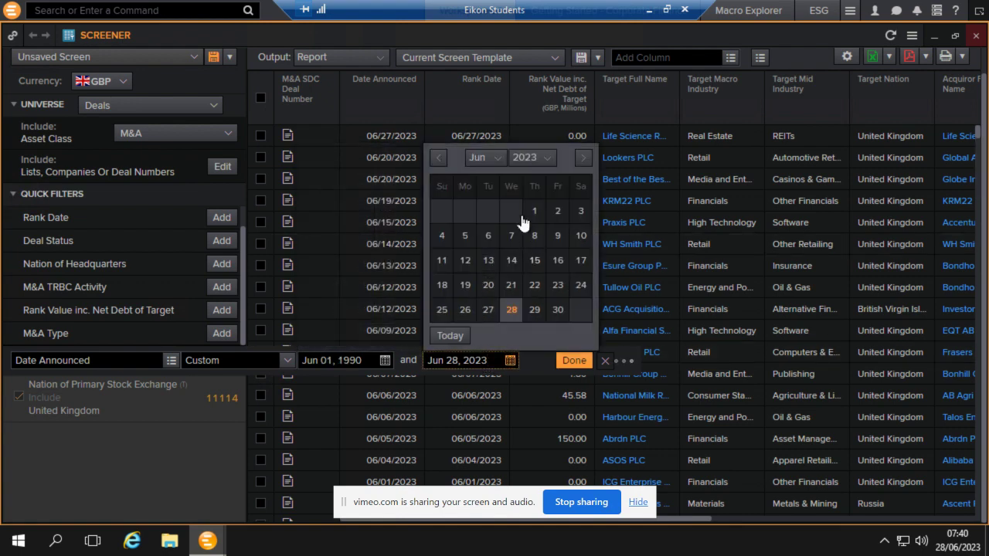
pyautogui.click(531, 160)
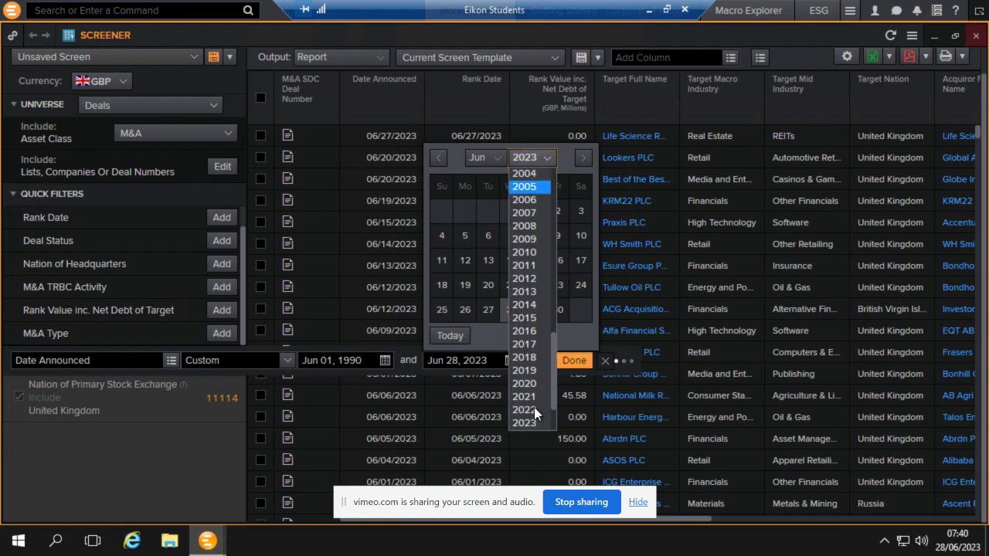
pyautogui.click(535, 410)
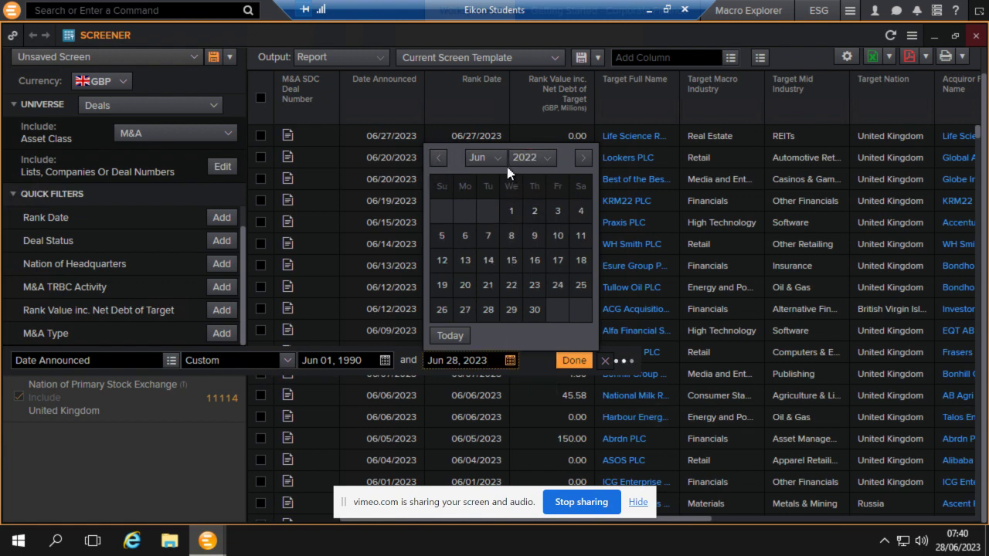
pyautogui.click(536, 311)
pyautogui.click(572, 362)
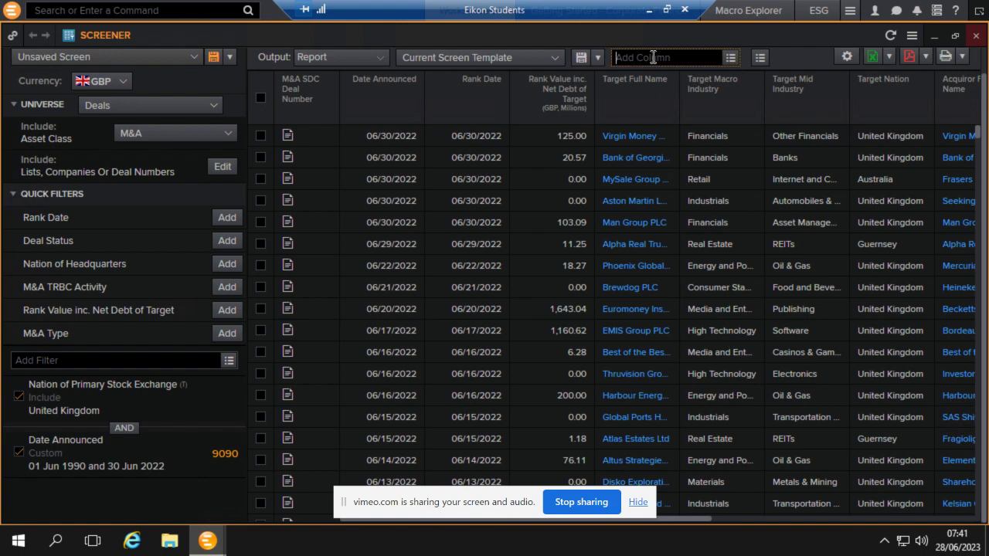
# - Search report columns for 'boar' and browse the suggestions and results grid
pyautogui.click(653, 57)
pyautogui.write('boar')
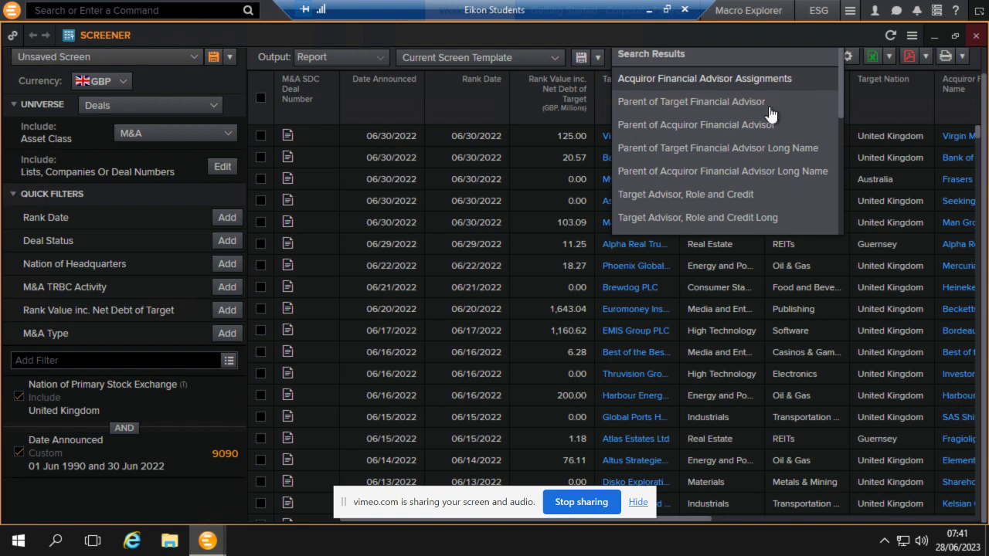
pyautogui.moveTo(808, 116)
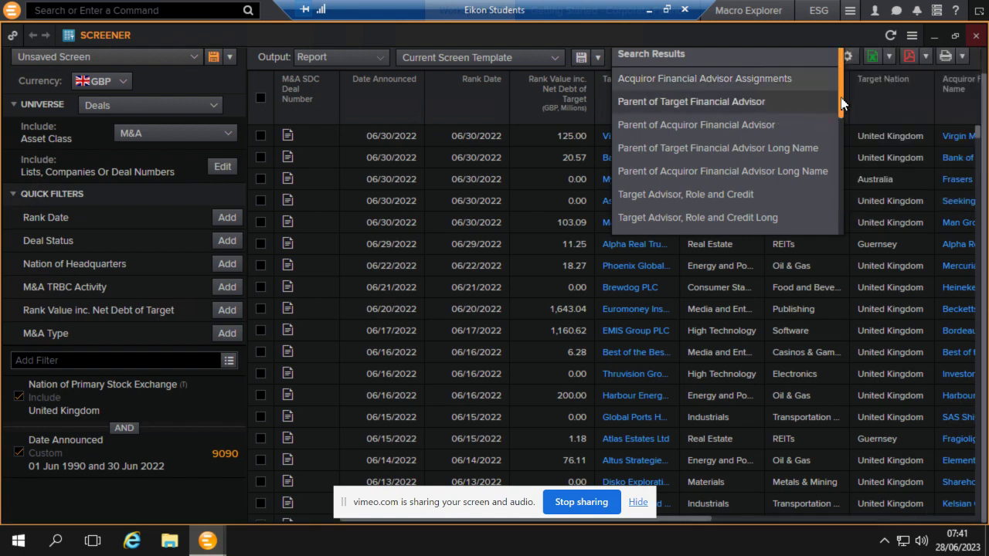
pyautogui.moveTo(841, 112); pyautogui.dragTo(829, 223)
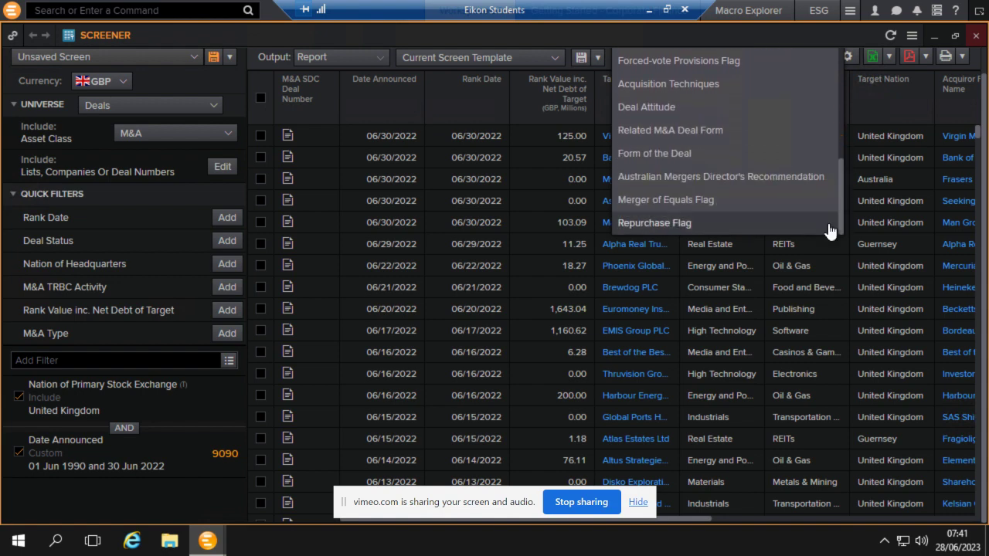
pyautogui.moveTo(828, 223)
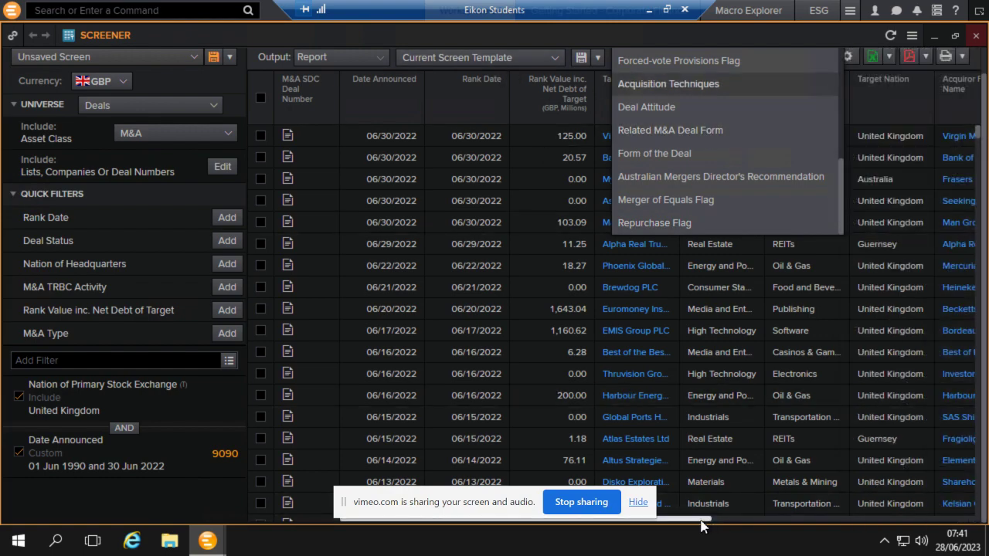
pyautogui.moveTo(701, 521); pyautogui.dragTo(970, 518)
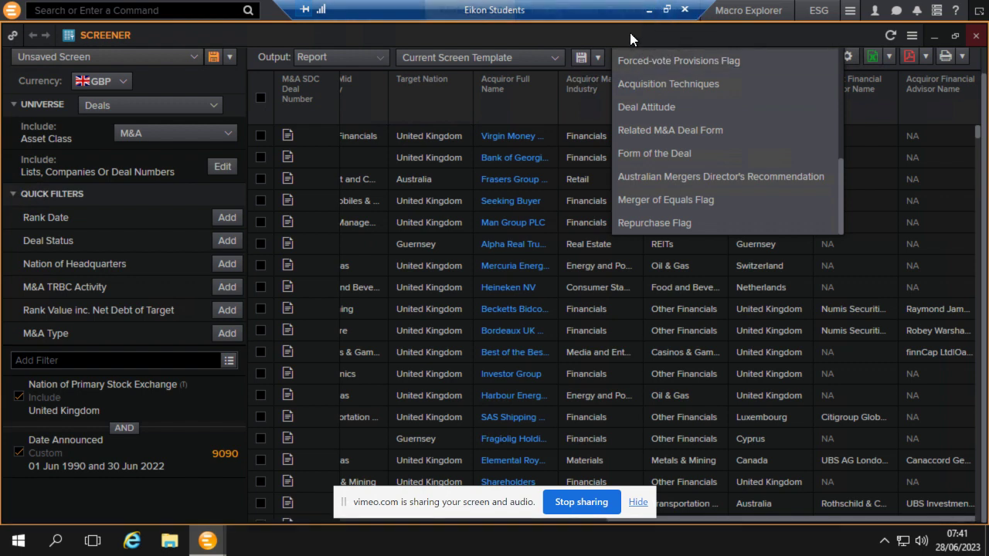
# - Add the Forced-vote Provisions Flag and Total Assets Last 12 Months columns
pyautogui.click(658, 60)
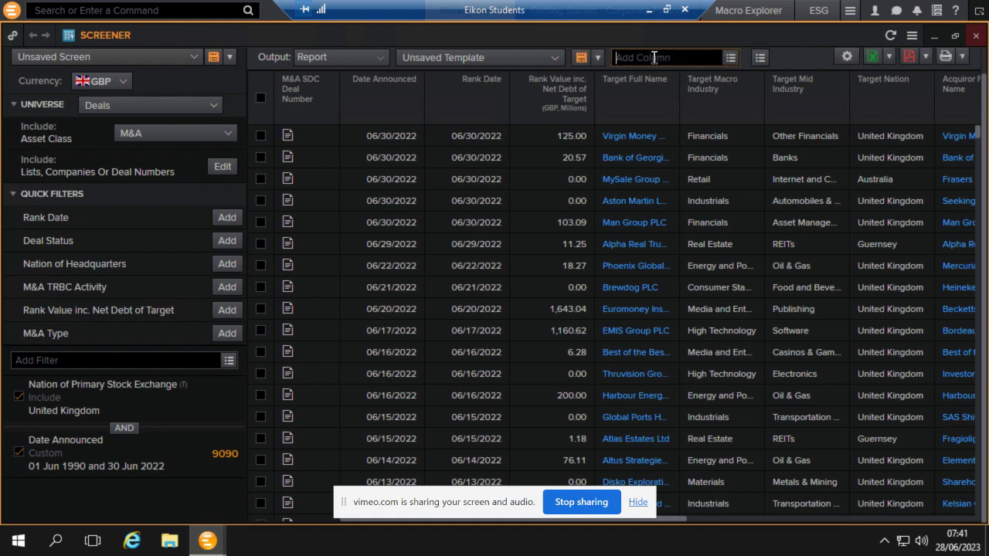
pyautogui.write('t')
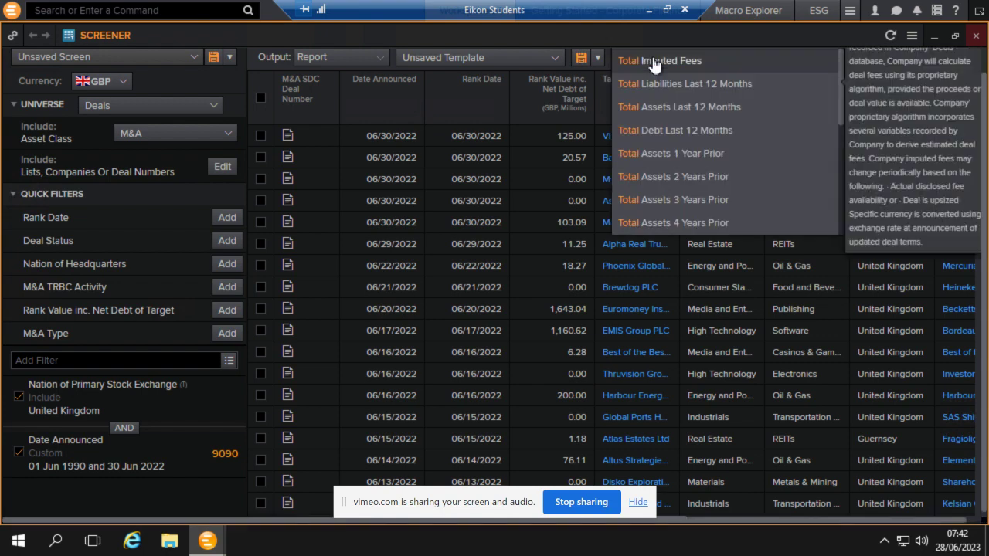
pyautogui.write(' ass')
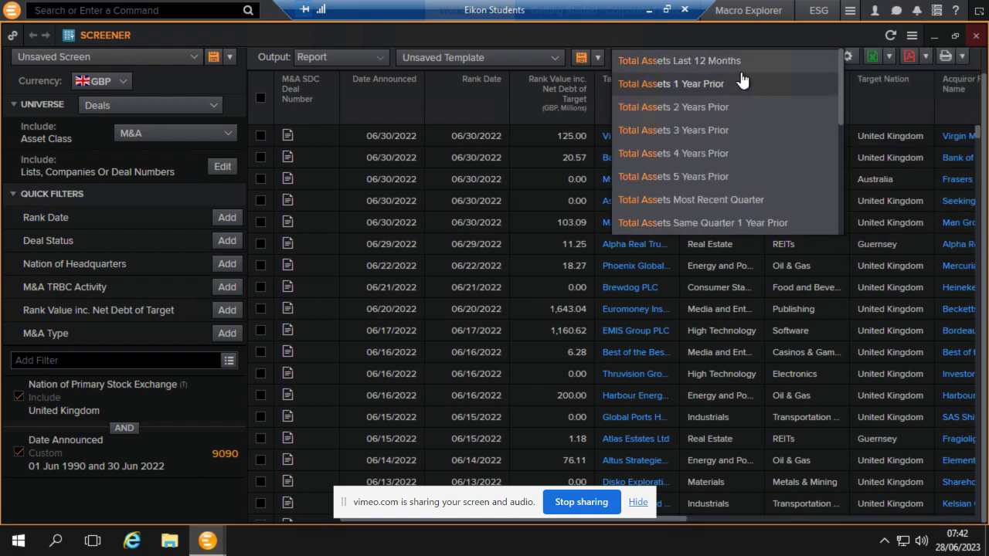
pyautogui.click(711, 62)
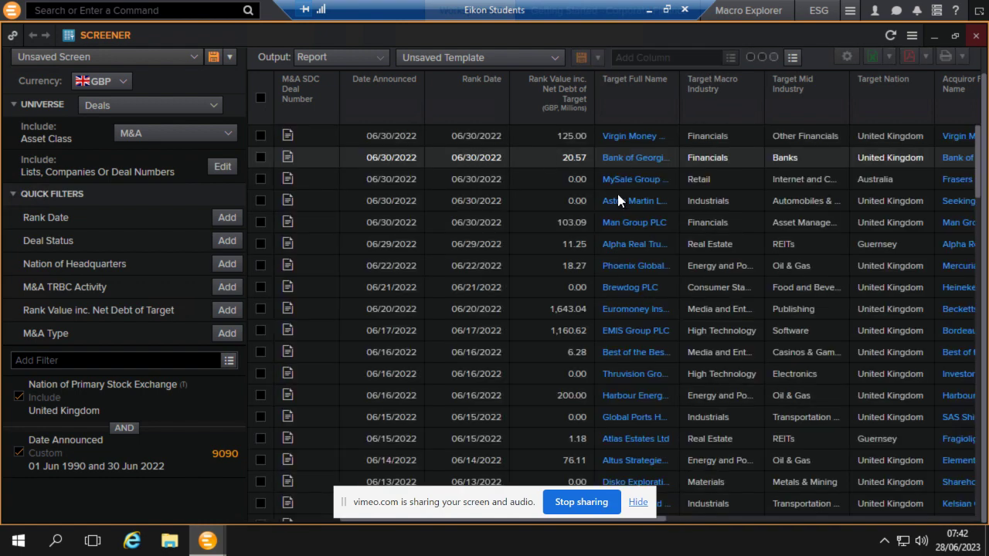
# - Search the Add Column box for 'or' and 'pe' column matches
pyautogui.click(735, 173)
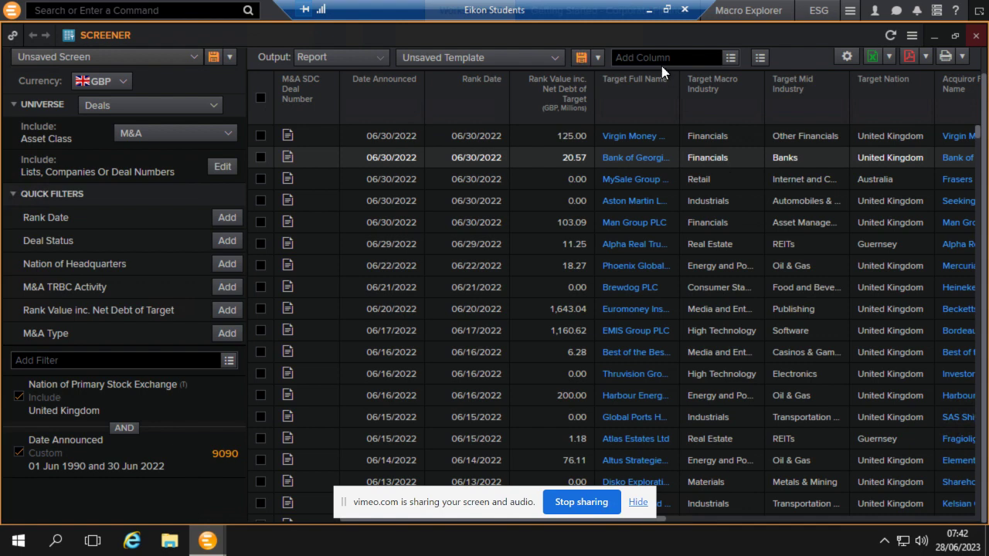
pyautogui.click(638, 59)
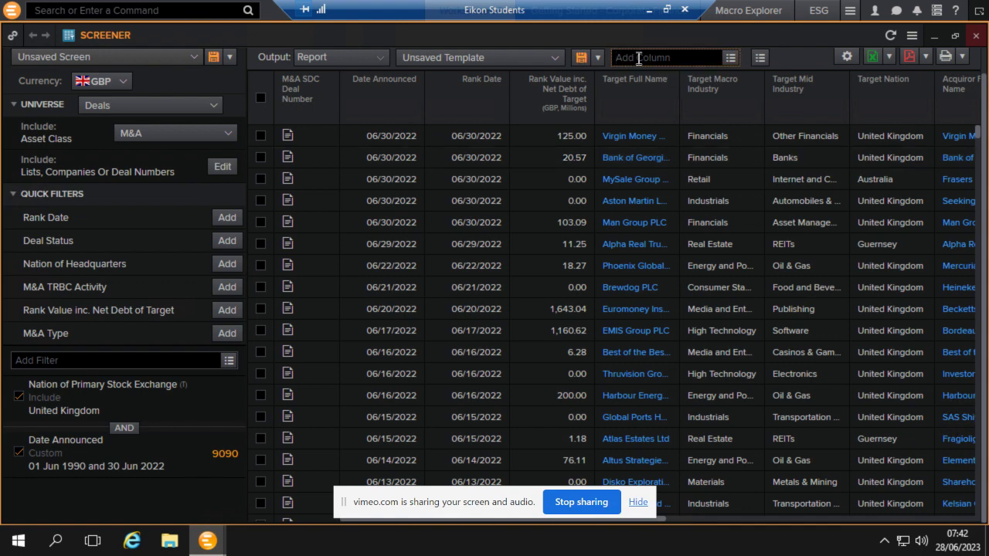
pyautogui.write('org')
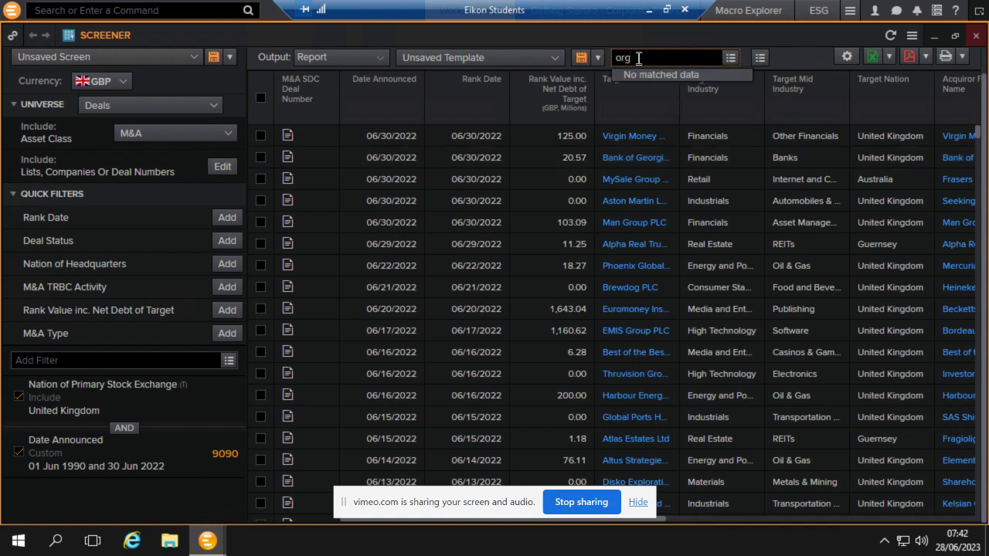
pyautogui.press('BackSpace')
pyautogui.press('BackSpace')
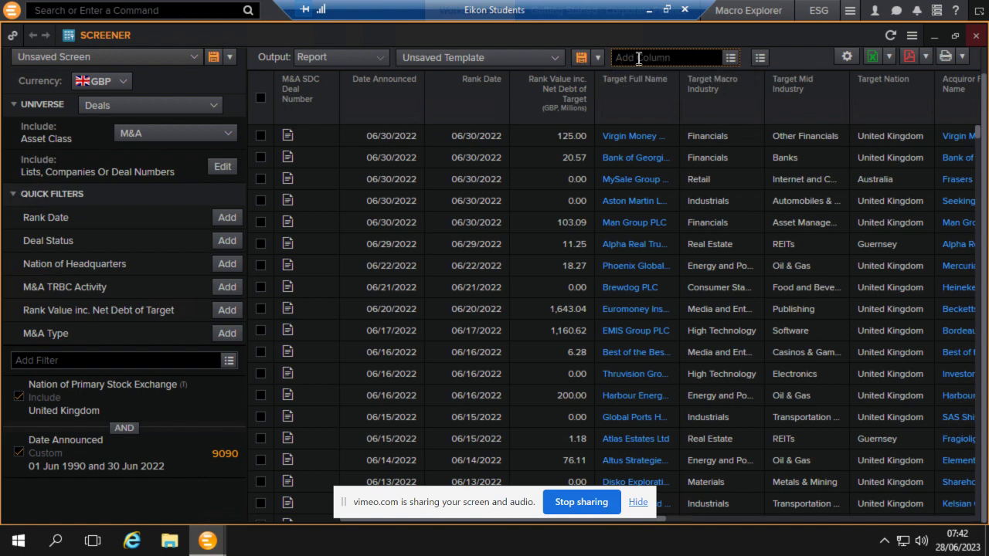
pyautogui.write('pe')
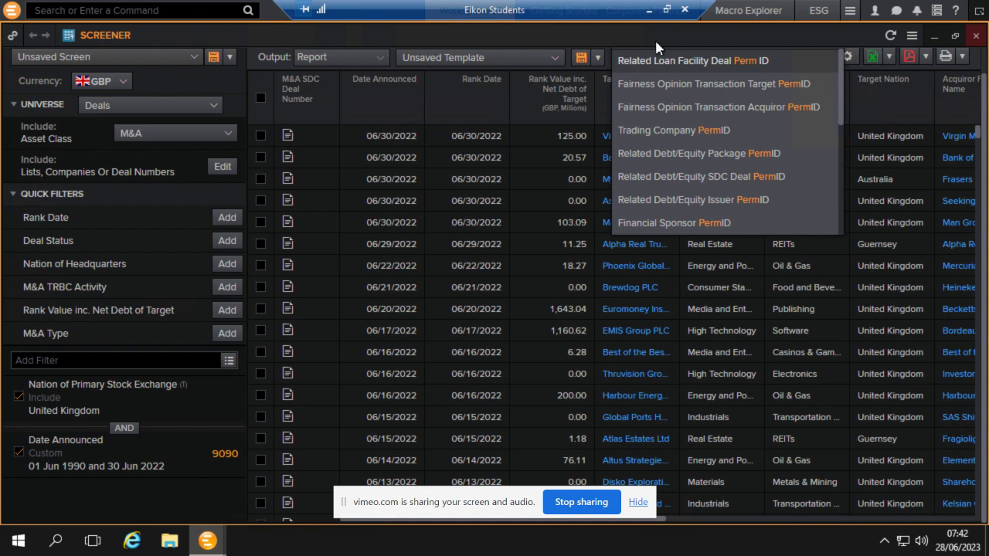
pyautogui.press('Escape')
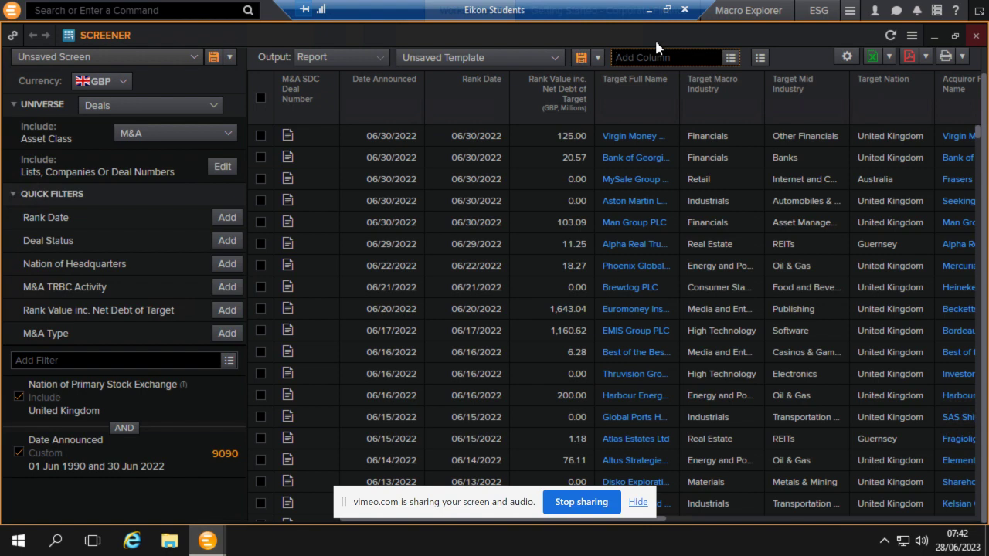
# - Search 'perm' and add the Acquiror PermID column
pyautogui.write('permid')
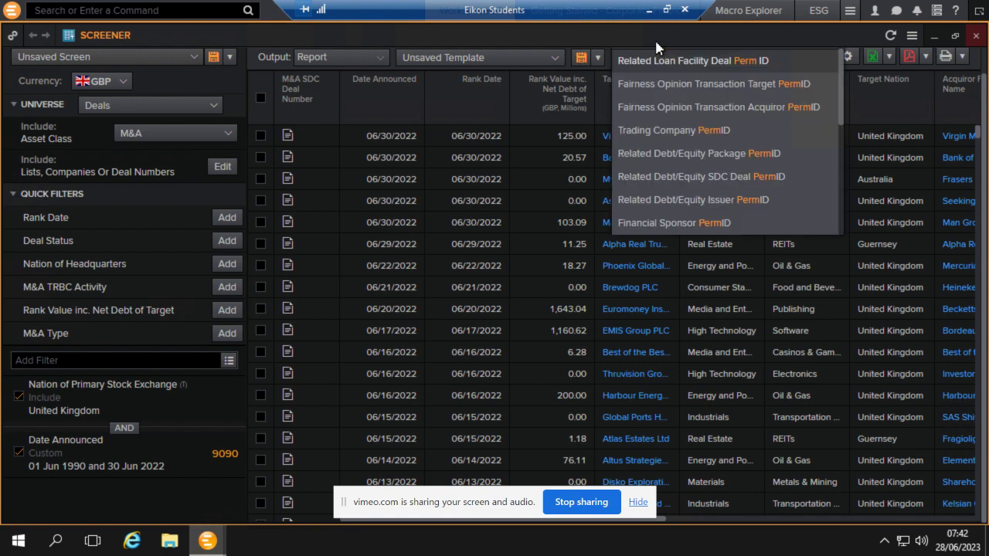
pyautogui.press('Down')
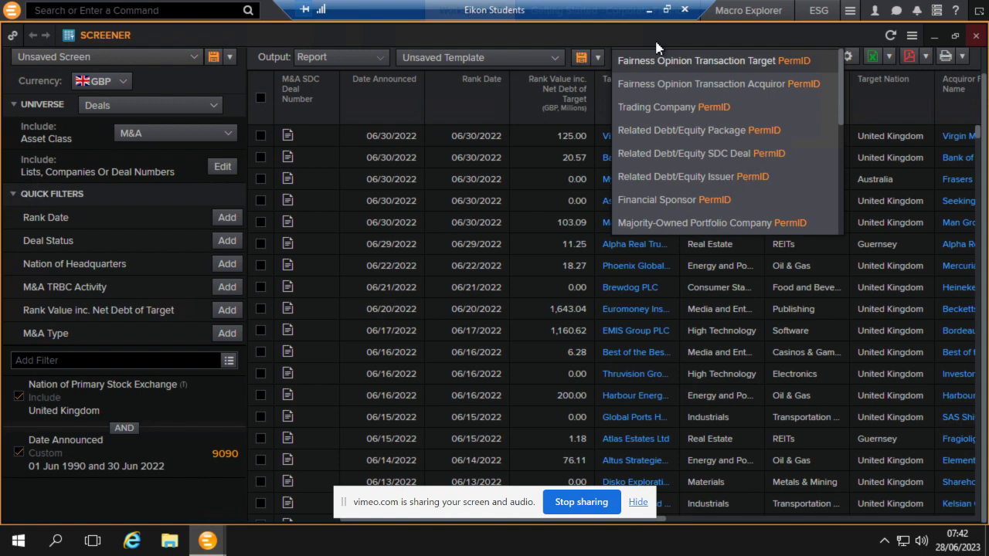
pyautogui.press('BackSpace')
pyautogui.press('BackSpace')
pyautogui.press('BackSpace')
pyautogui.press('BackSpace')
pyautogui.press('BackSpace')
pyautogui.press('BackSpace')
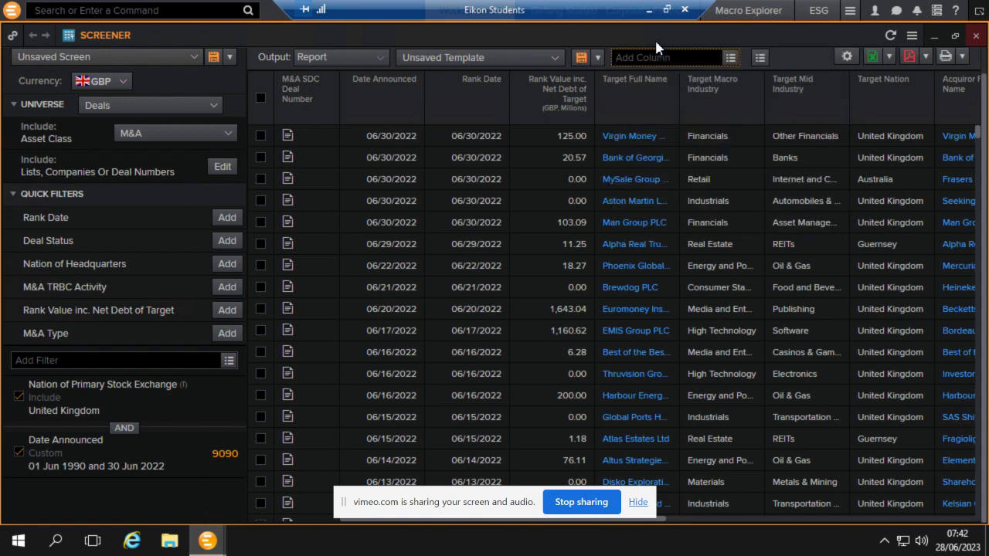
pyautogui.write('org')
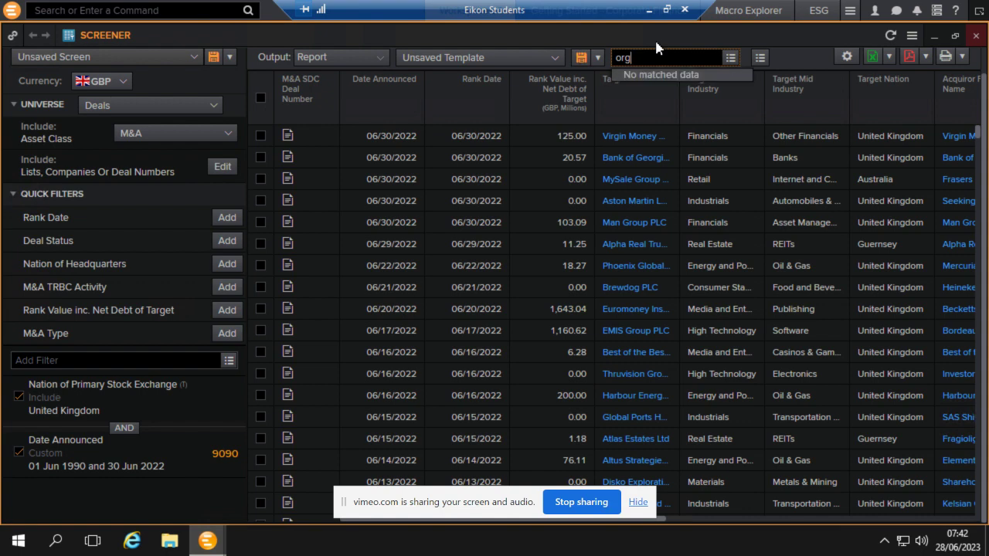
pyautogui.press('BackSpace')
pyautogui.press('BackSpace')
pyautogui.press('BackSpace')
pyautogui.write('p')
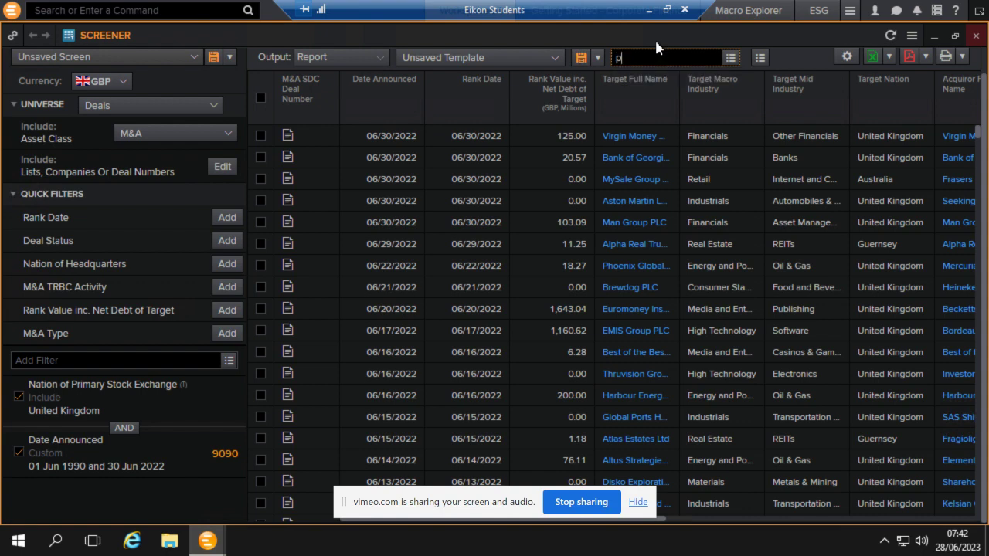
pyautogui.write('erm')
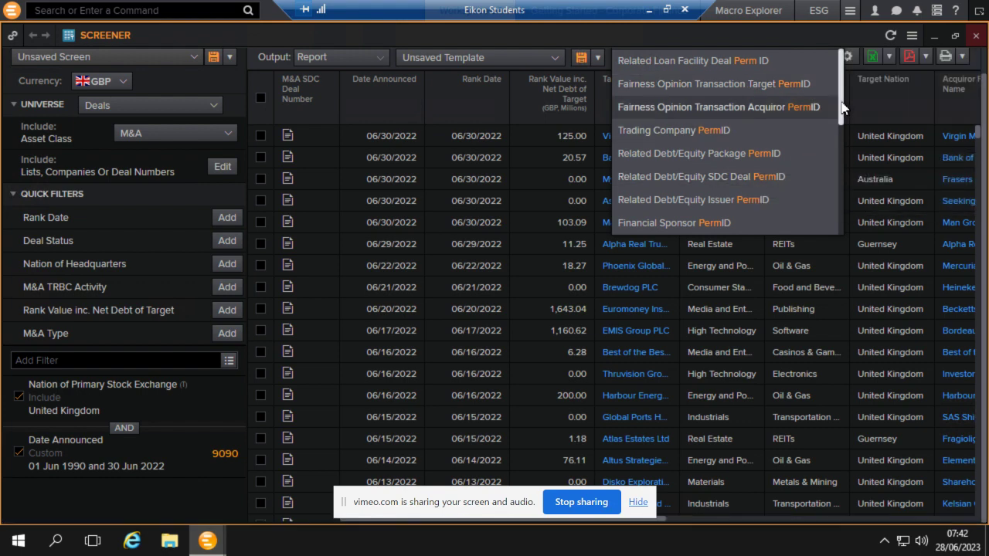
pyautogui.moveTo(841, 108); pyautogui.dragTo(840, 165)
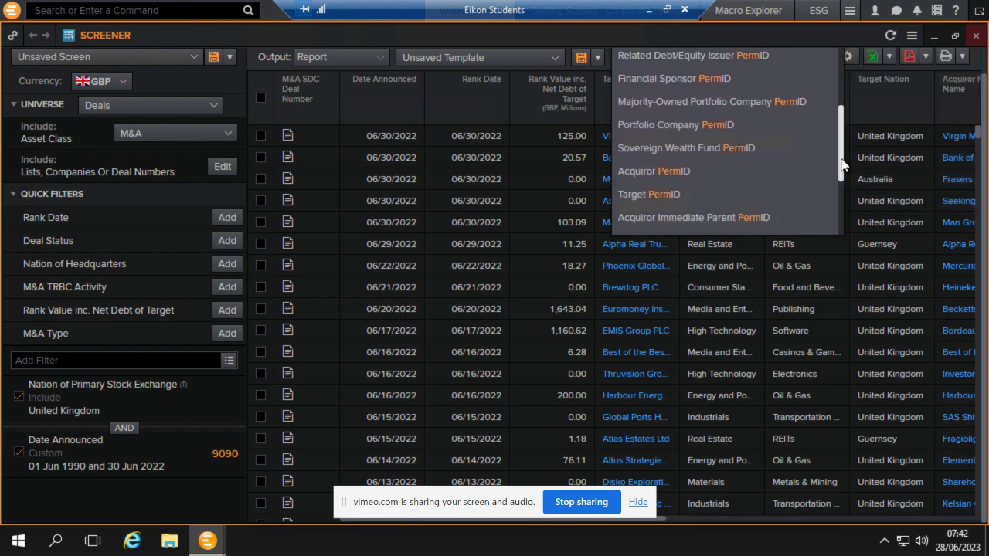
pyautogui.click(687, 176)
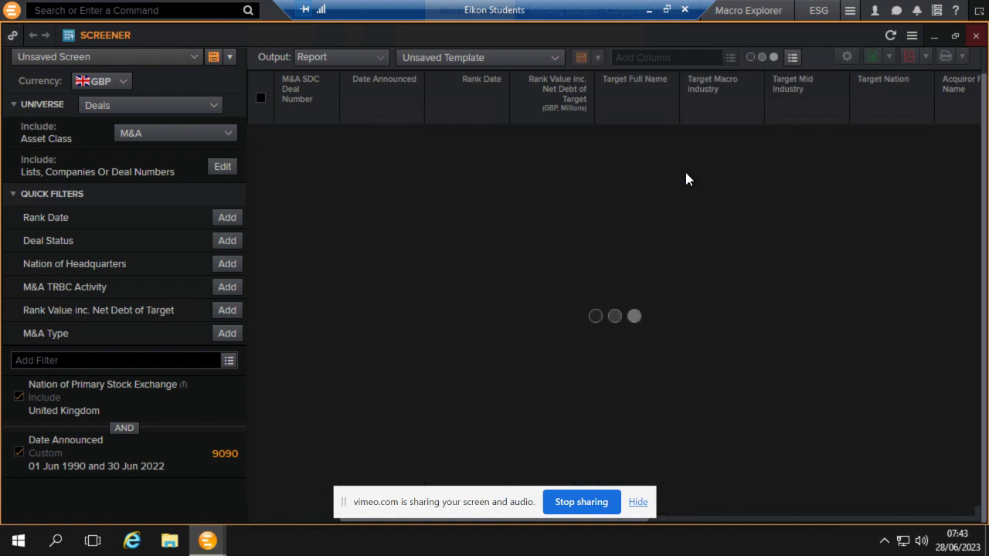